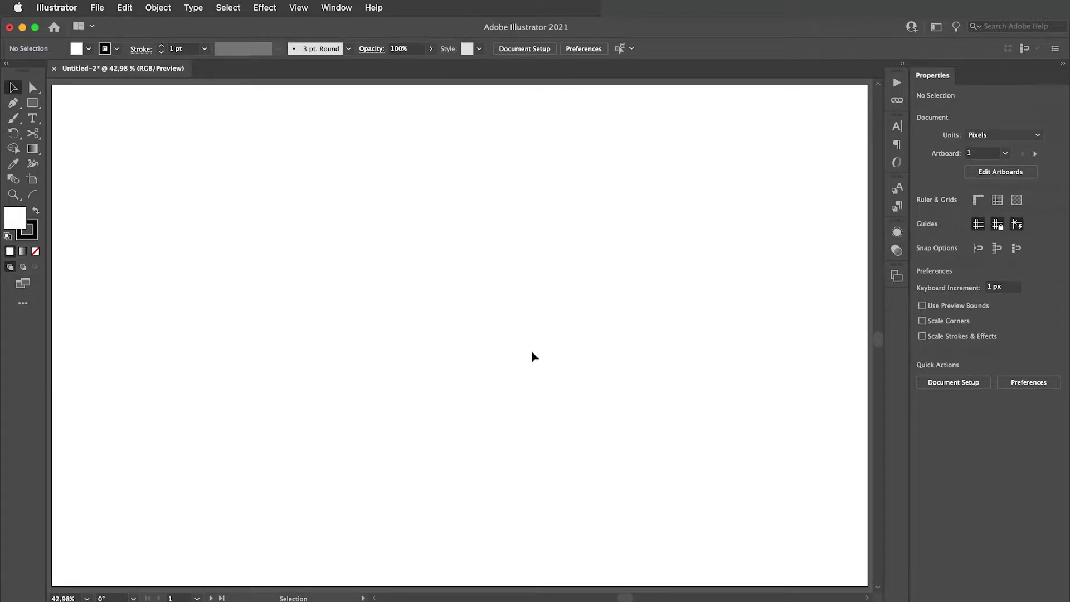
Set the grid to 128 px with 4 subdivisions in Guides & Grid preferences
click(75, 11)
mouse_move(89, 49)
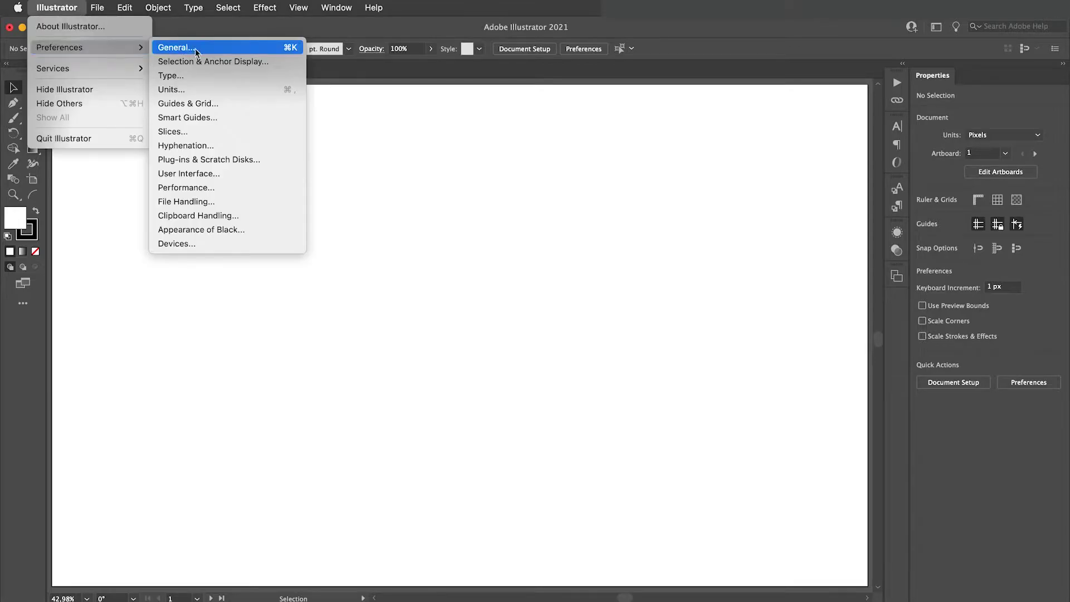
click(199, 103)
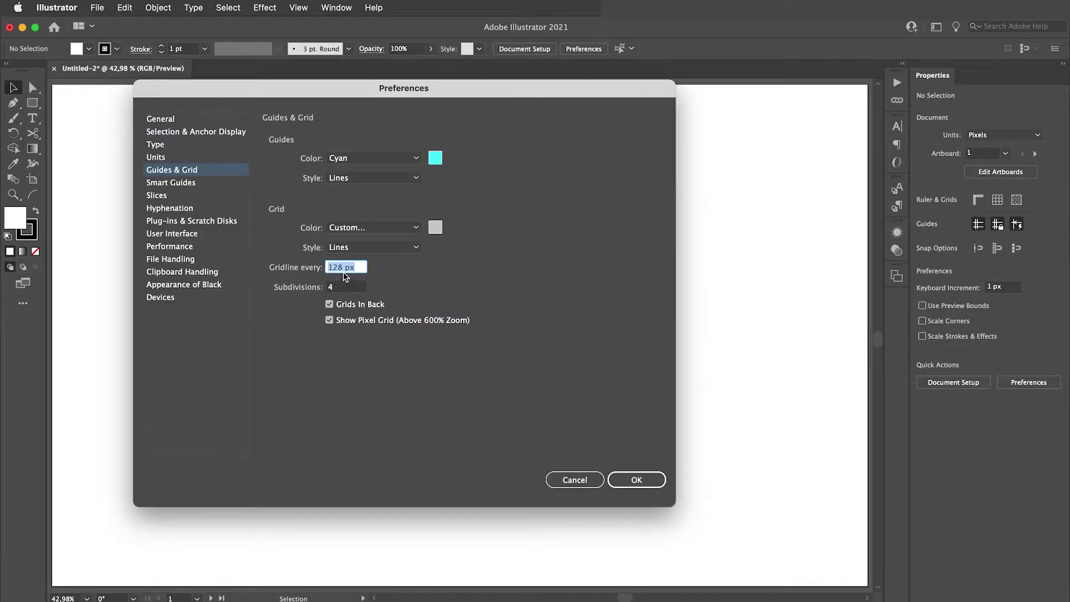
click(634, 481)
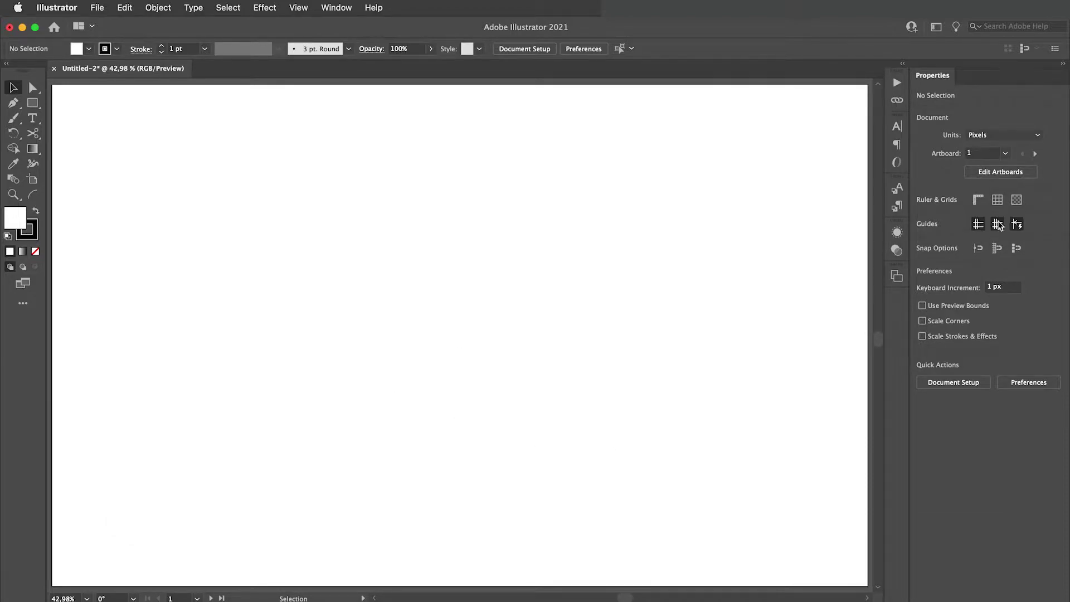
Show the grid, turn on Snap to Grid, and set the fill to none
click(998, 199)
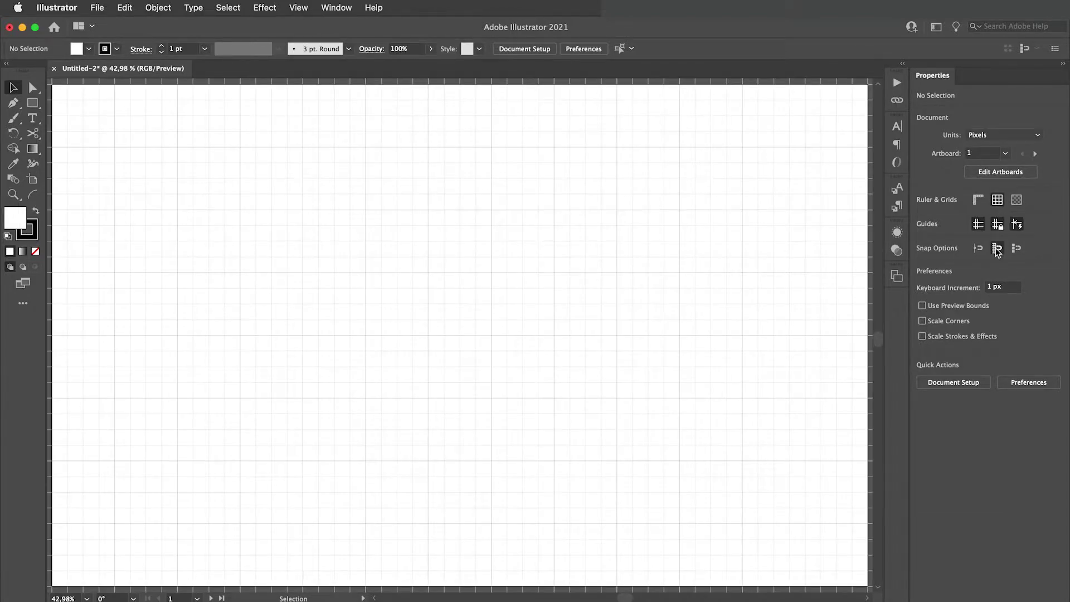
click(996, 251)
click(36, 252)
click(141, 51)
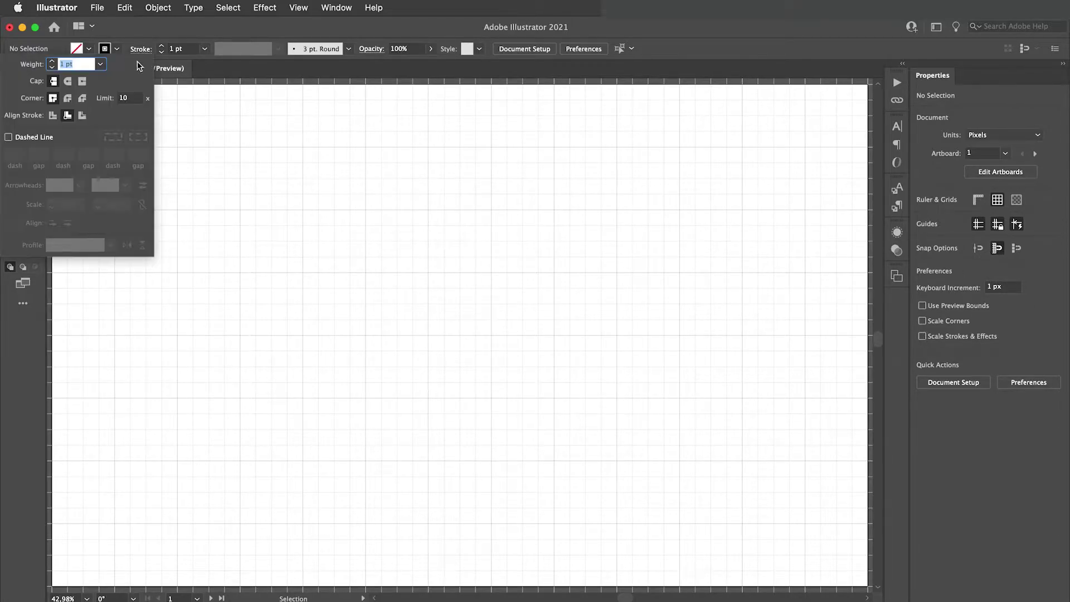
Draw a 256 px circle and Alt-drag a touching copy beside it
click(302, 227)
drag(32, 103, 84, 118)
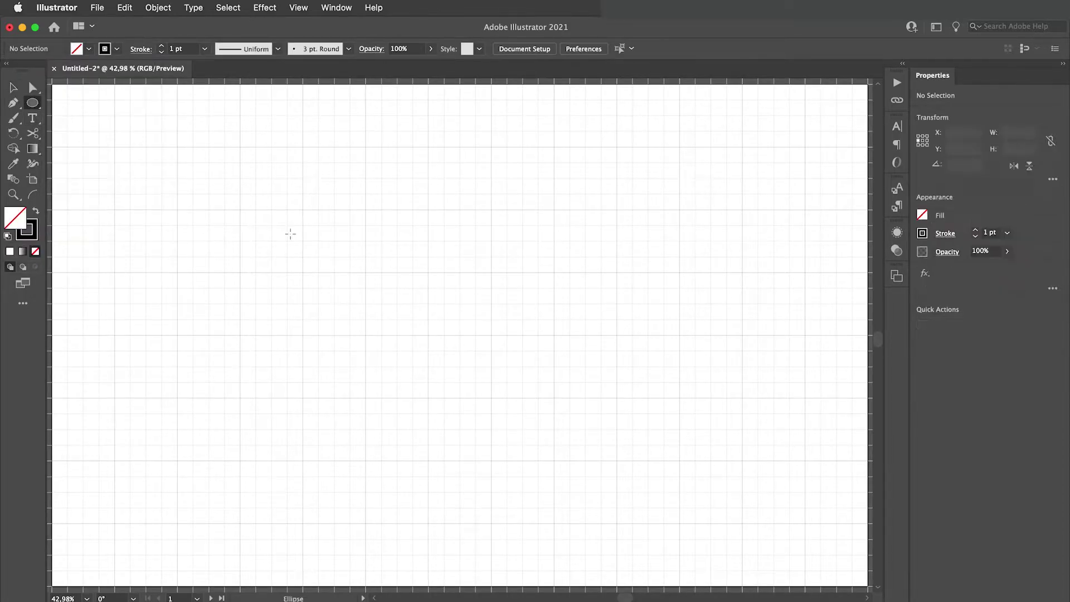
drag(301, 211, 543, 312)
key(v)
drag(399, 202, 449, 349)
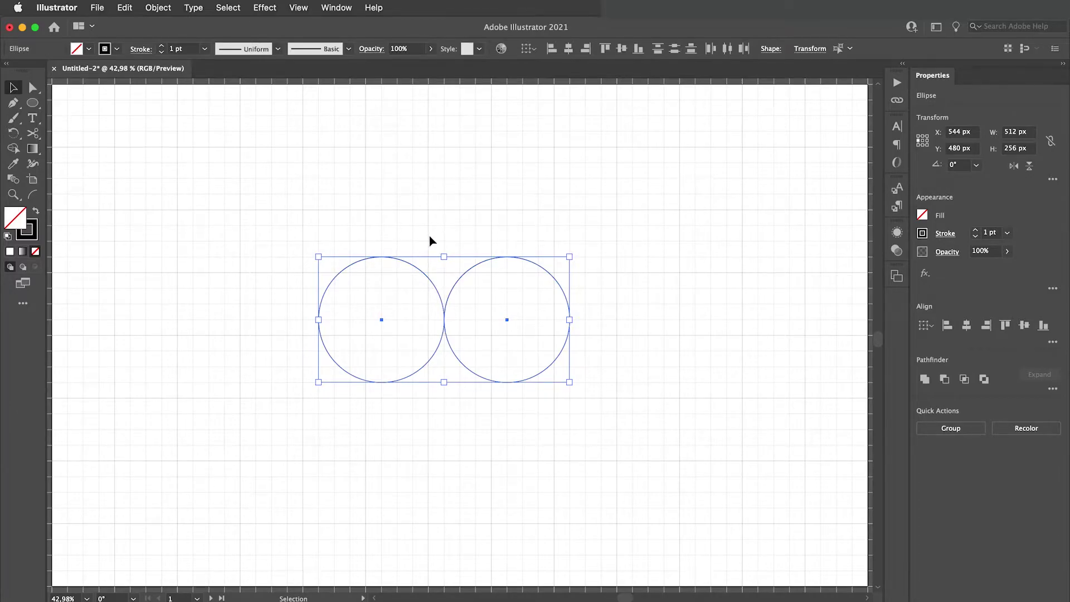
Cut the left circle with the Scissors tool at its top and right points
click(429, 240)
click(422, 275)
key(c)
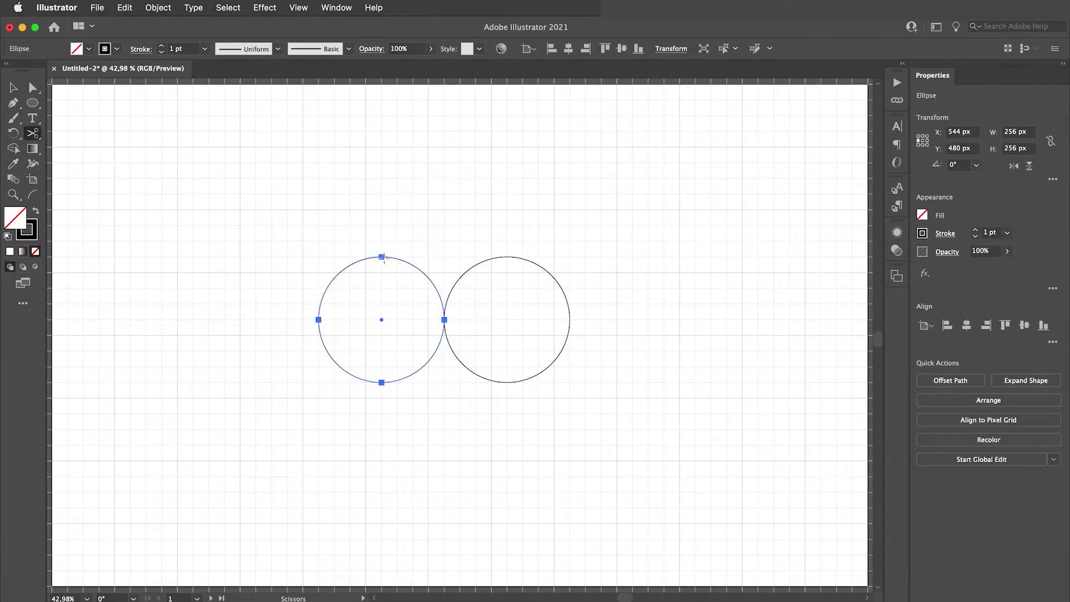
click(382, 258)
click(444, 319)
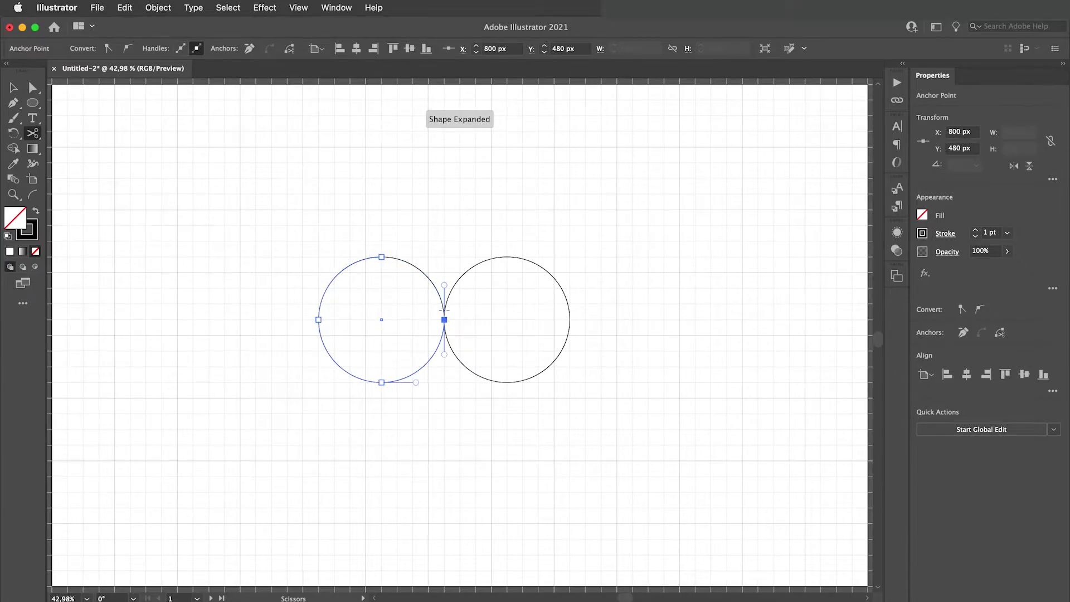
key(v)
Cut the right circle at the shared point and its bottom point, then select all pieces
click(474, 269)
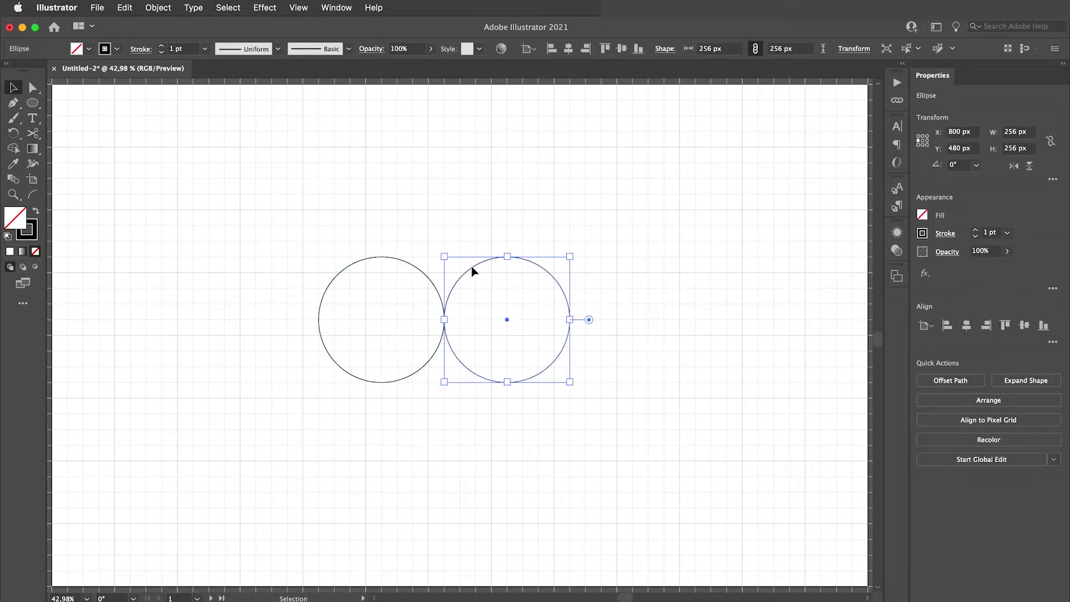
key(c)
click(444, 319)
click(507, 382)
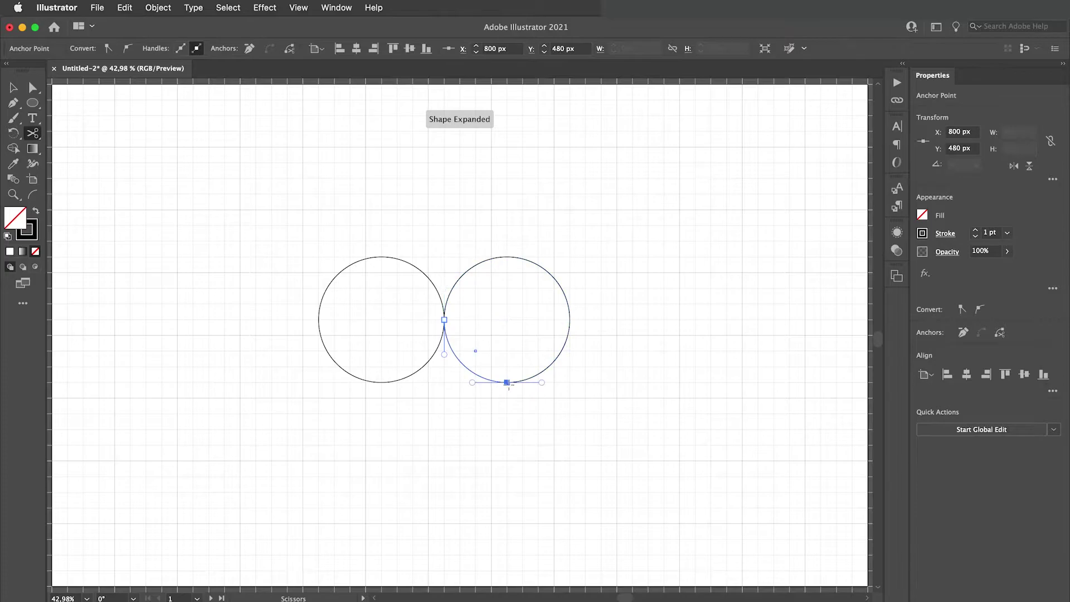
key(v)
click(513, 416)
drag(449, 349, 440, 314)
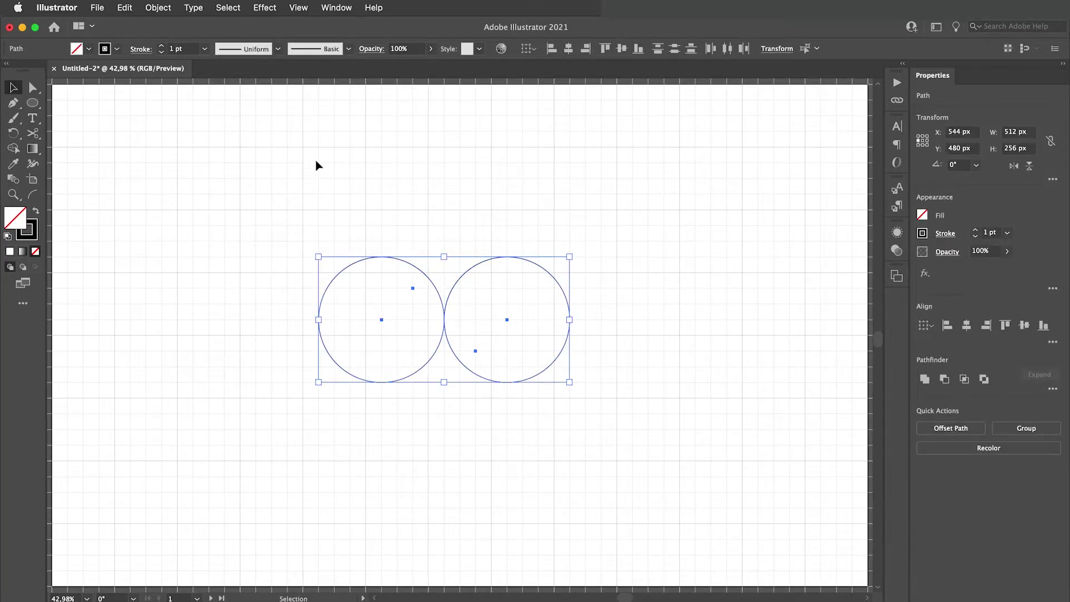
Set the stroke weight of the circle pieces to 64 pt
click(189, 50)
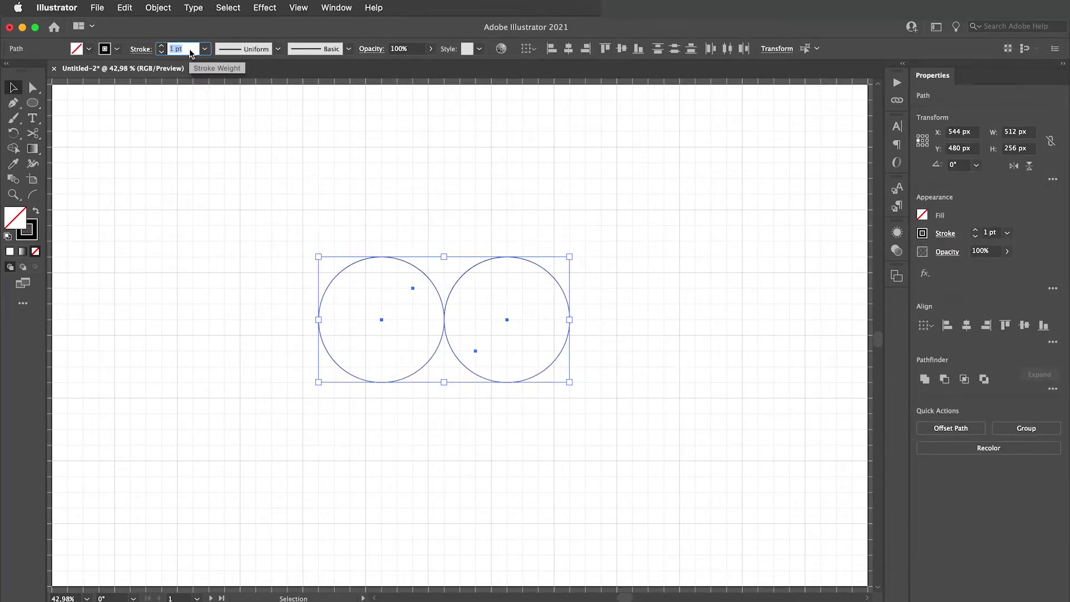
text(64)
key(Return)
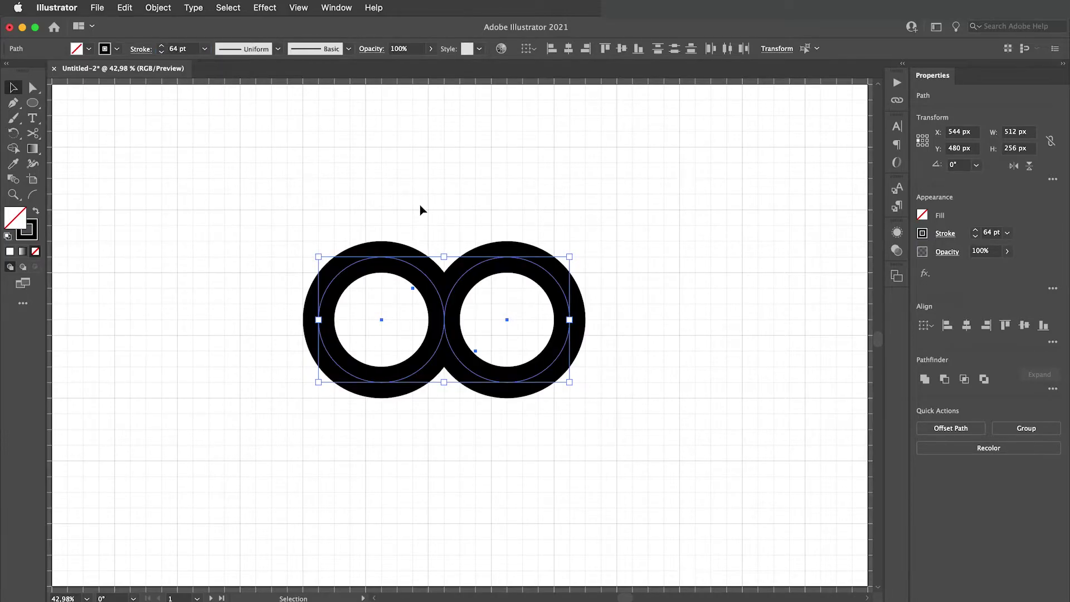
click(420, 205)
Delete the left circle's upper arc and the right circle's lower arc
click(433, 288)
shift+click(453, 353)
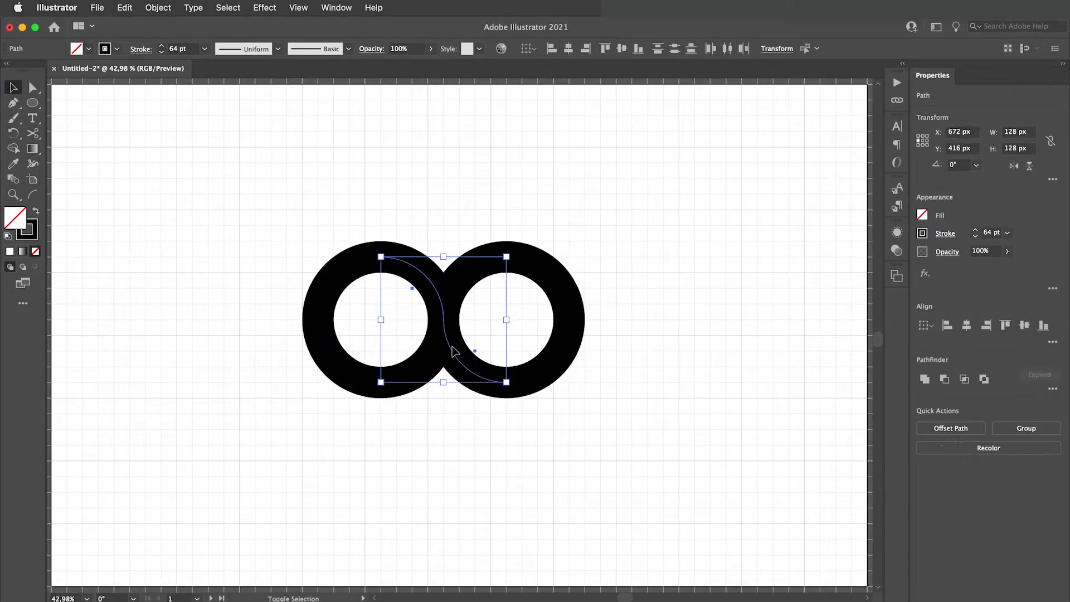
right_click(451, 339)
click(488, 440)
right_click(454, 335)
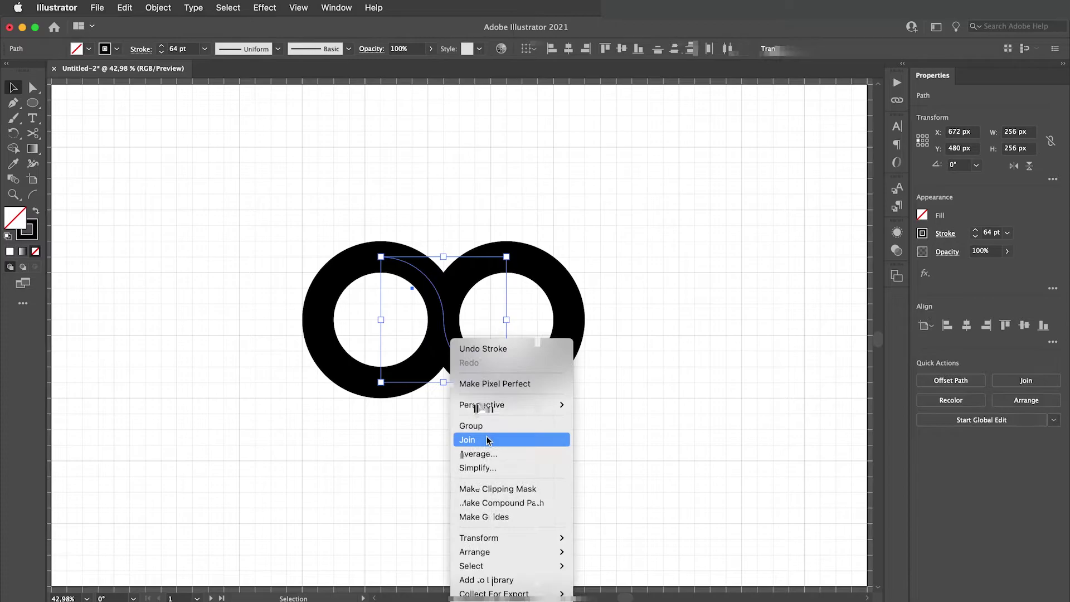
key(Delete)
click(480, 408)
Join the S-shaped arcs, undo back to full circles, and select both circles
drag(349, 234, 563, 334)
right_click(444, 307)
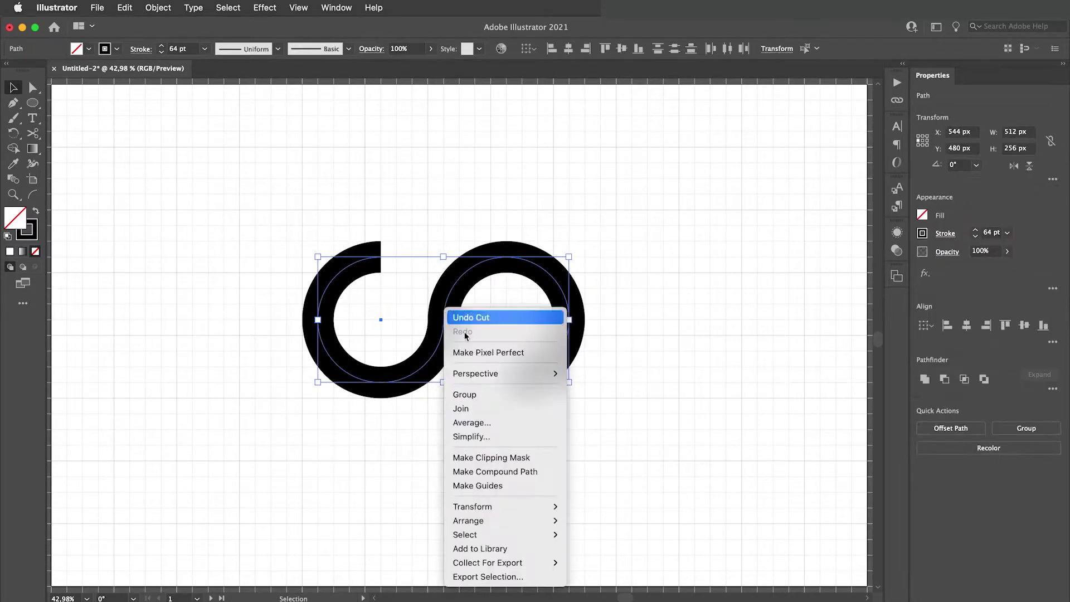
click(471, 411)
key(super+z)
key(super+z)
key(super+z)
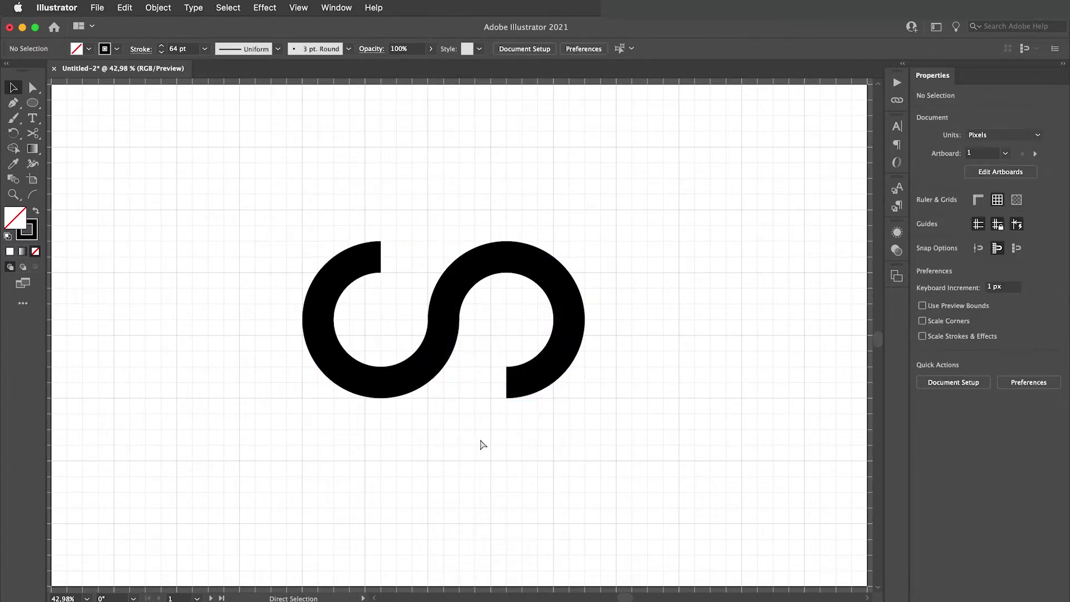
click(497, 457)
drag(356, 215, 545, 429)
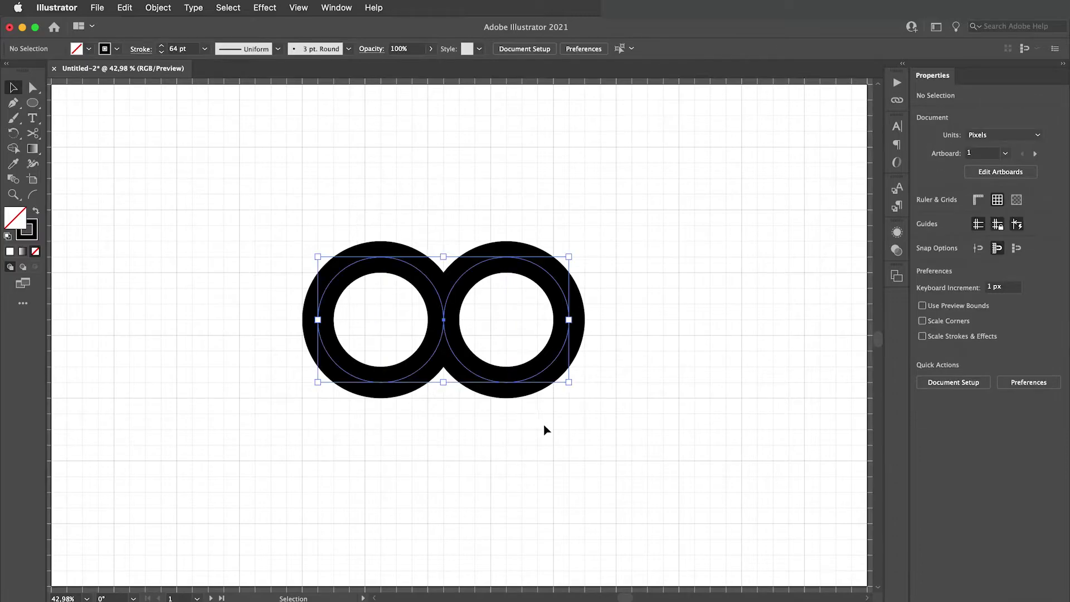
Apply Object > Path > Outline Stroke to the rings, then select the middle crossing piece
click(158, 7)
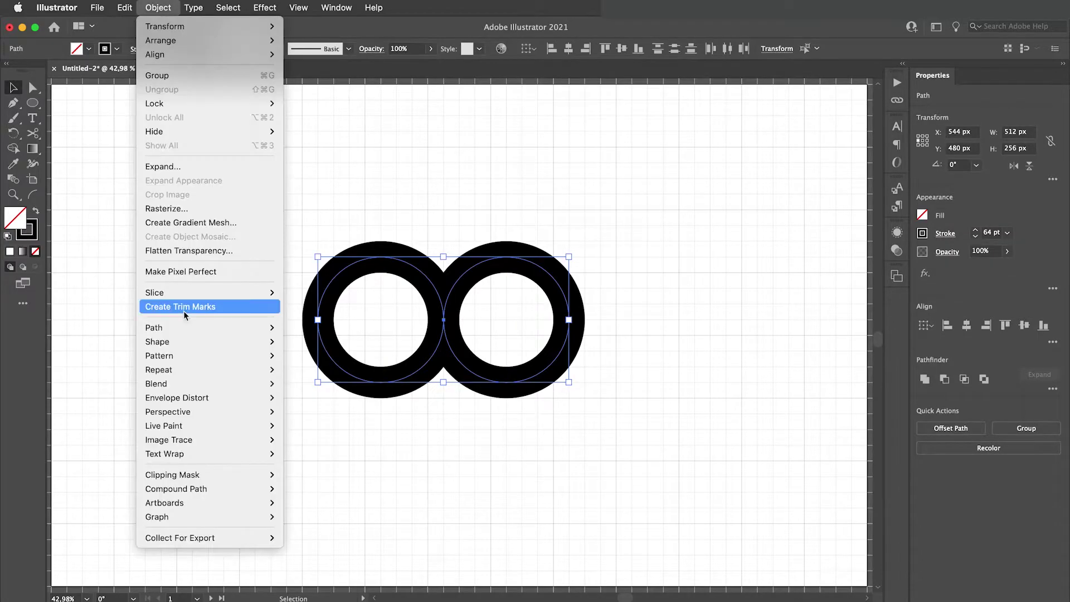
mouse_move(184, 327)
click(323, 363)
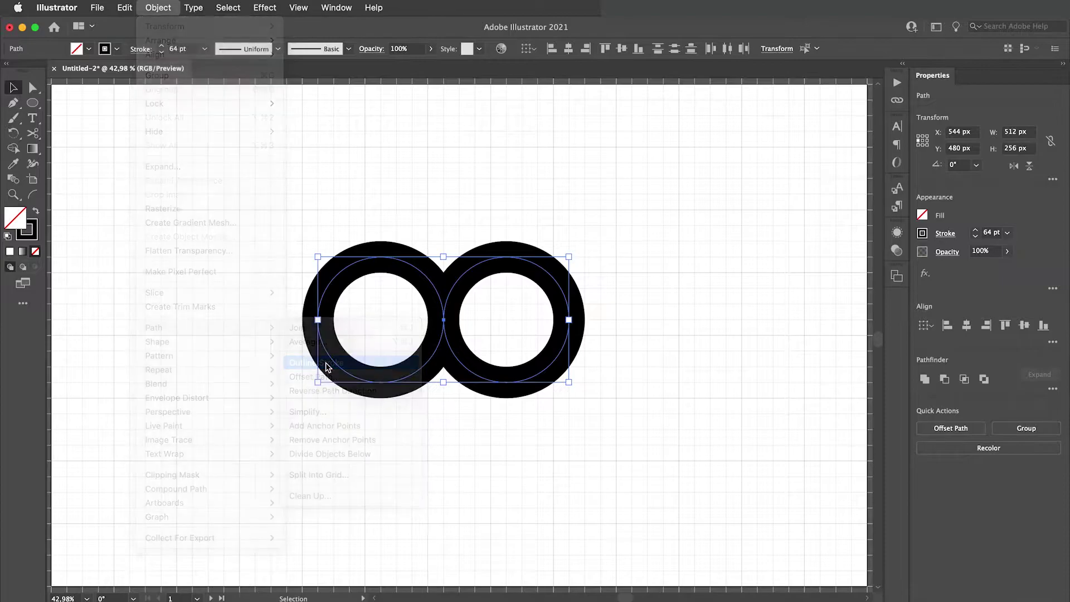
click(458, 449)
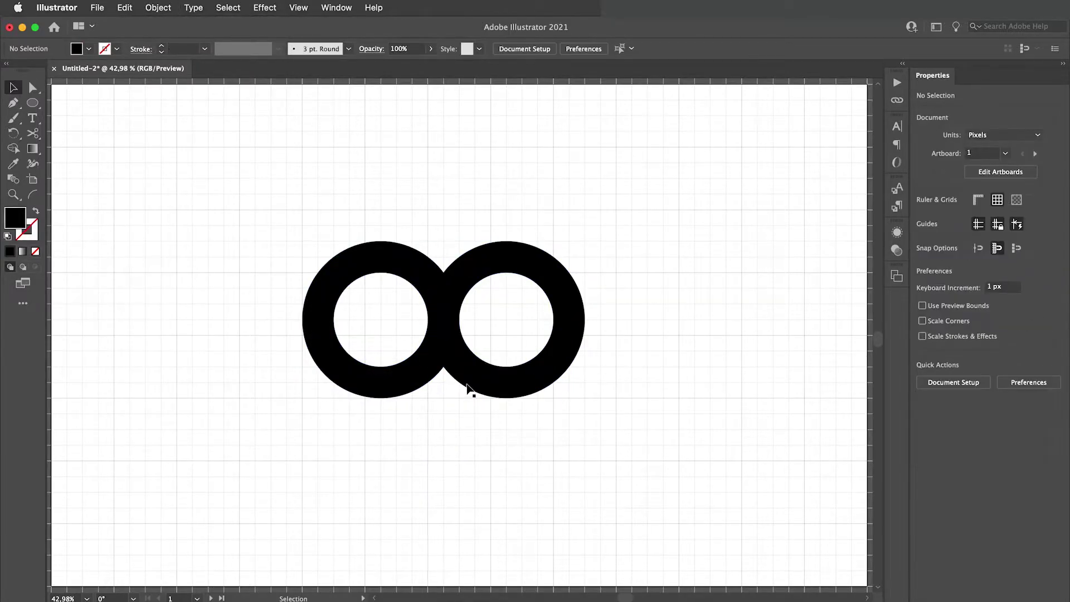
click(466, 387)
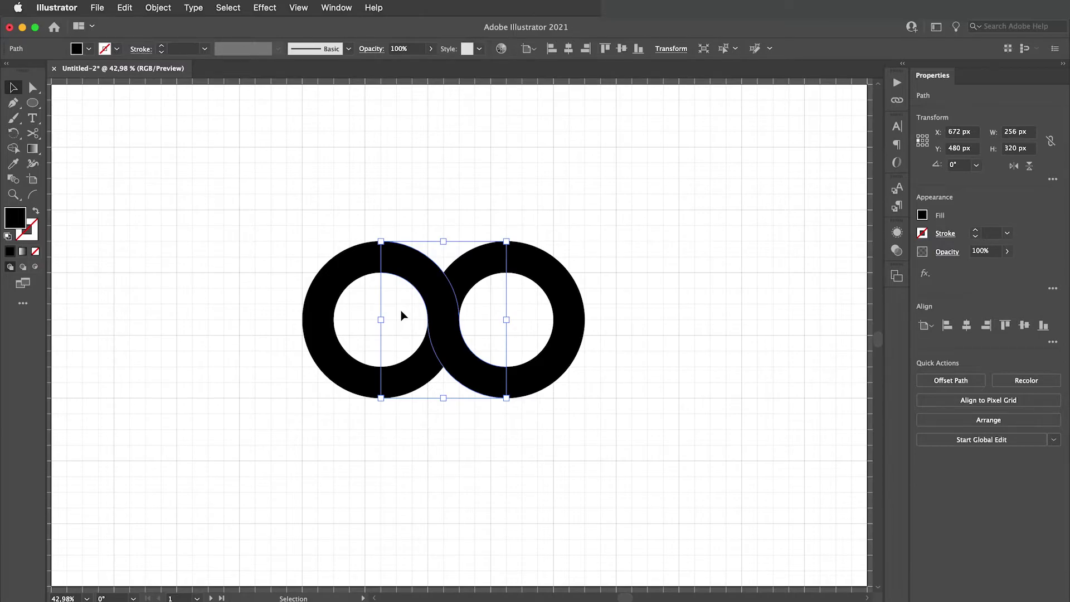
Create a 16 px offset path of the middle crossing piece and fill it green
click(961, 384)
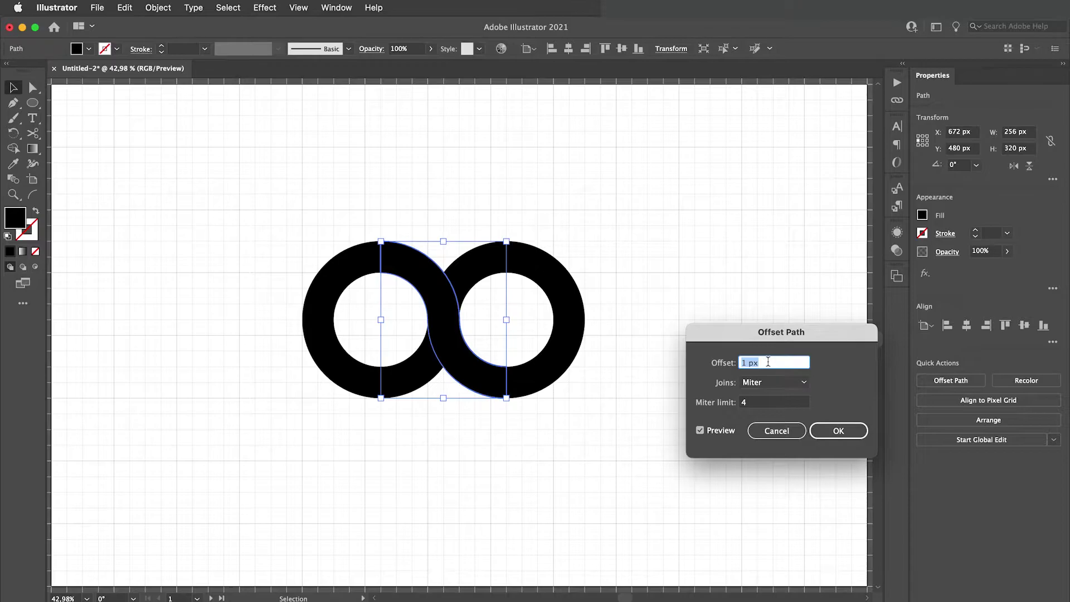
text(16)
key(Tab)
key(Return)
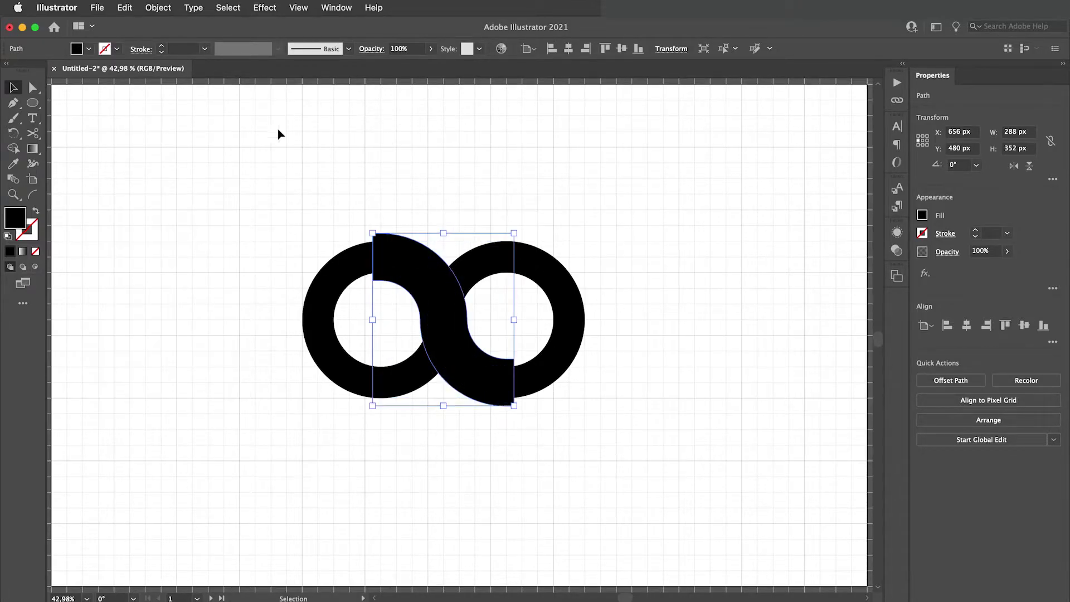
click(88, 48)
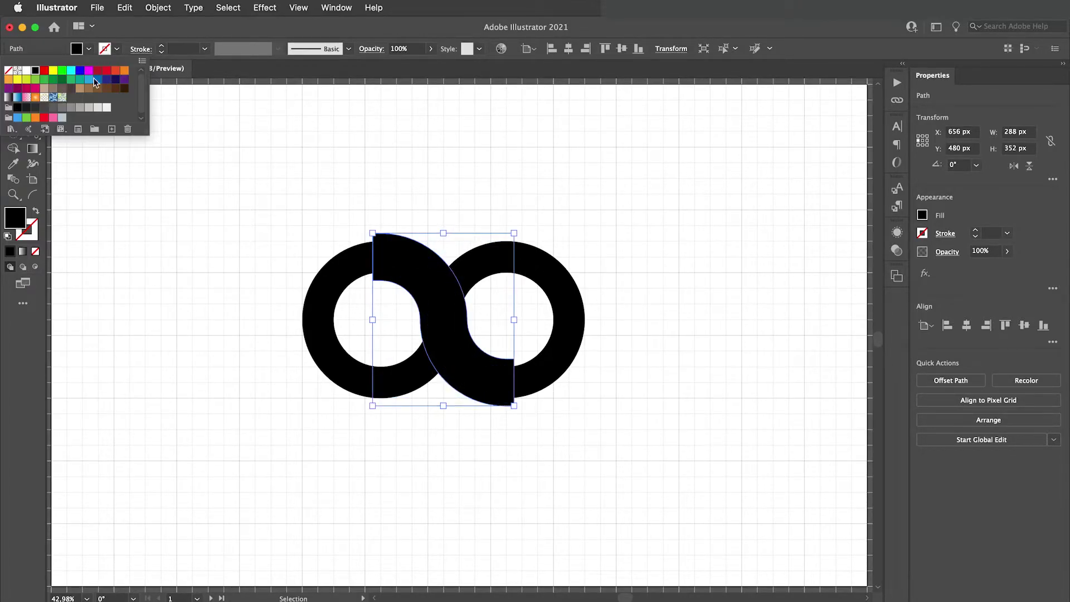
click(63, 72)
click(293, 123)
click(293, 123)
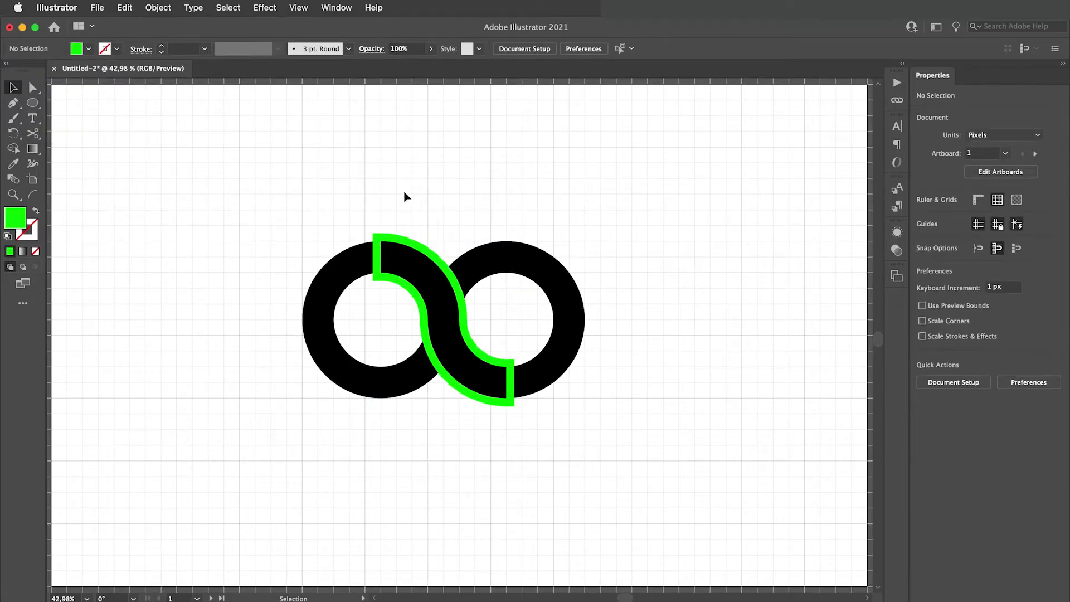
click(438, 261)
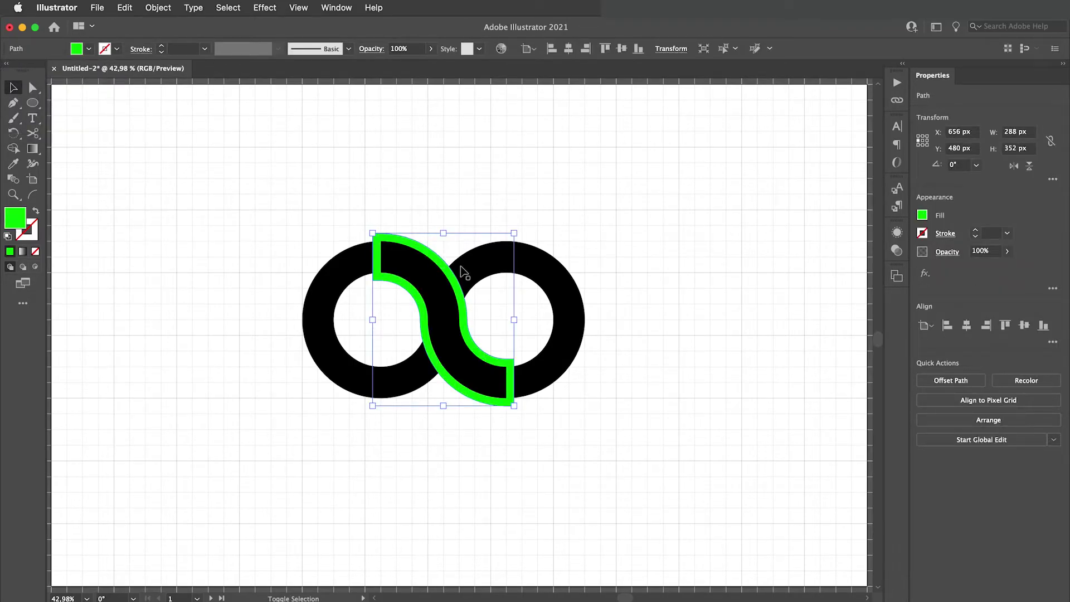
Erase both ends of the green band and delete the cut-off pieces
key(shift+e)
drag(433, 229, 405, 293)
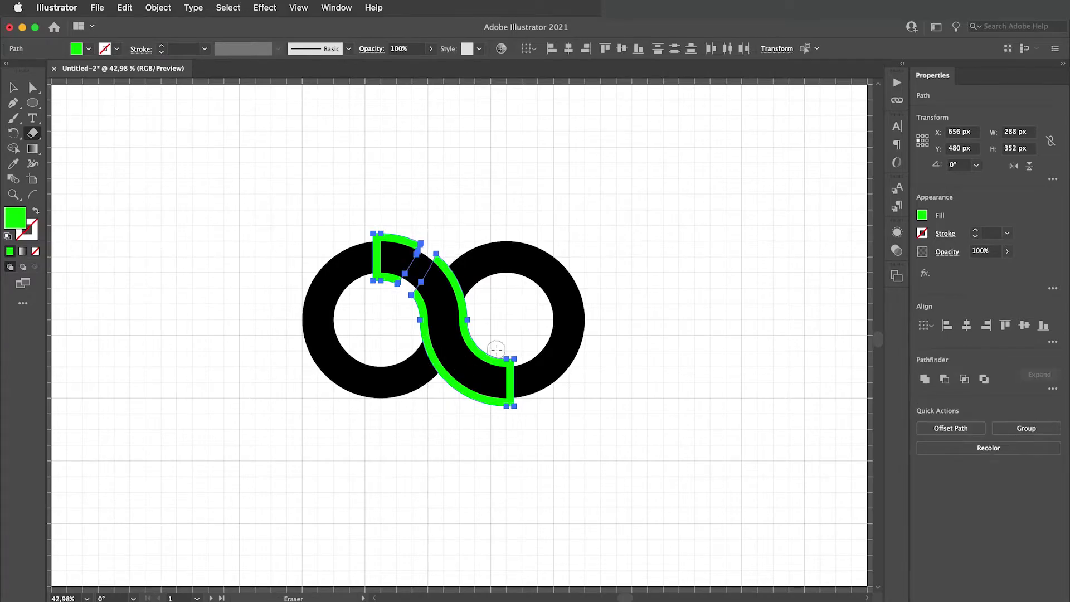
drag(498, 333, 444, 413)
key(v)
click(507, 362)
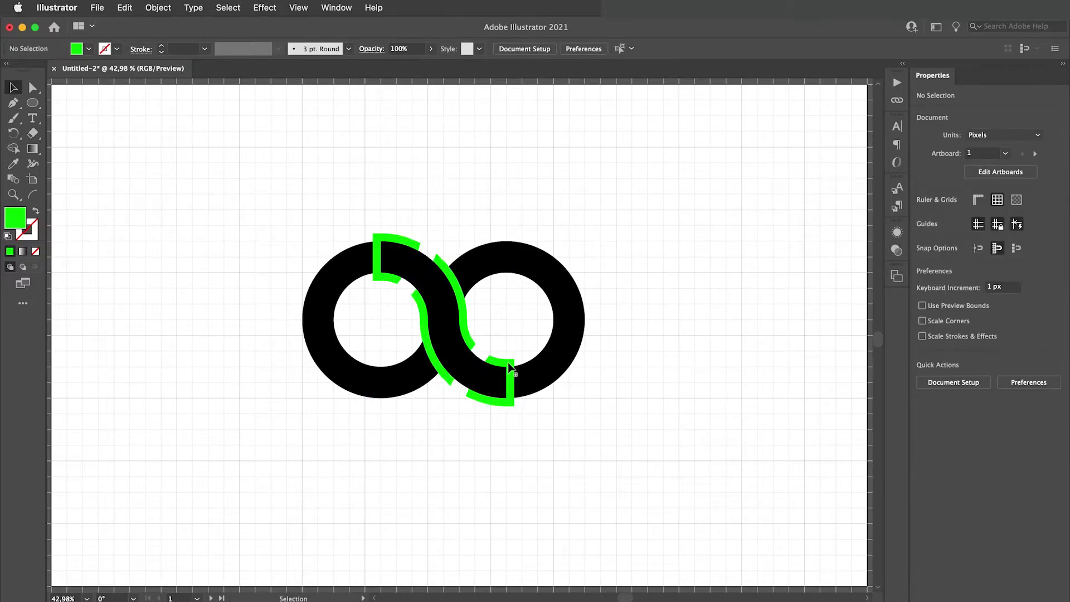
click(504, 363)
key(Delete)
click(418, 245)
key(Delete)
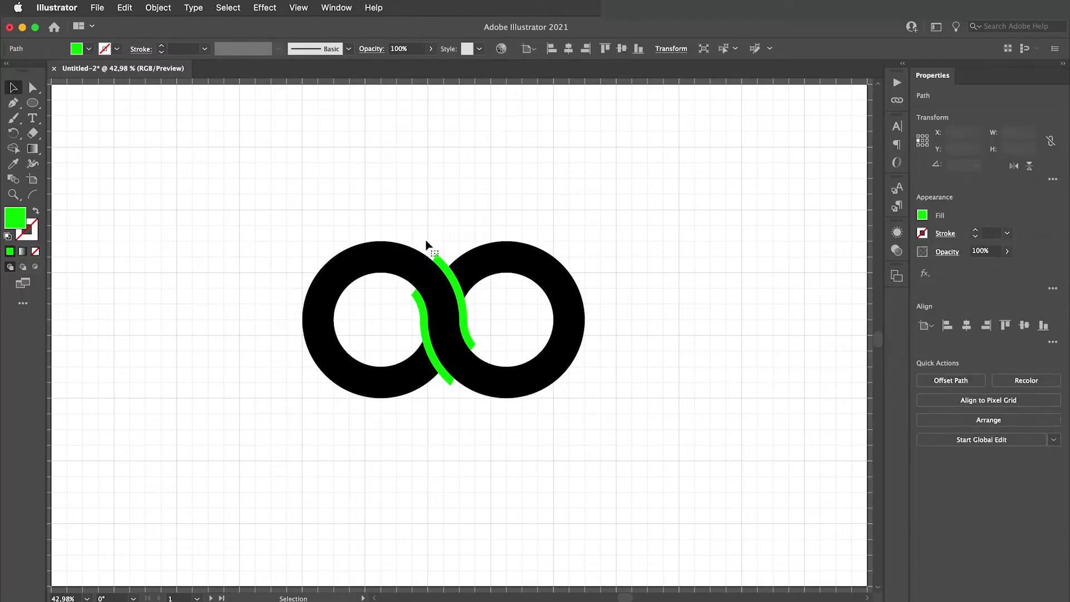
Subtract the green band from the black rings with Minus Front, then Unite everything
click(447, 270)
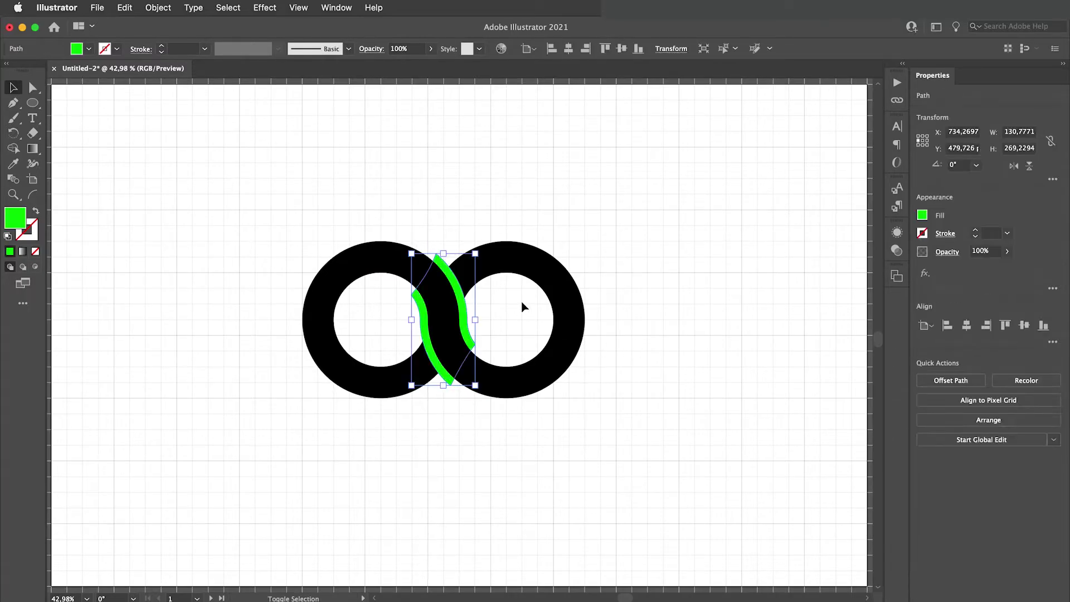
shift+click(509, 268)
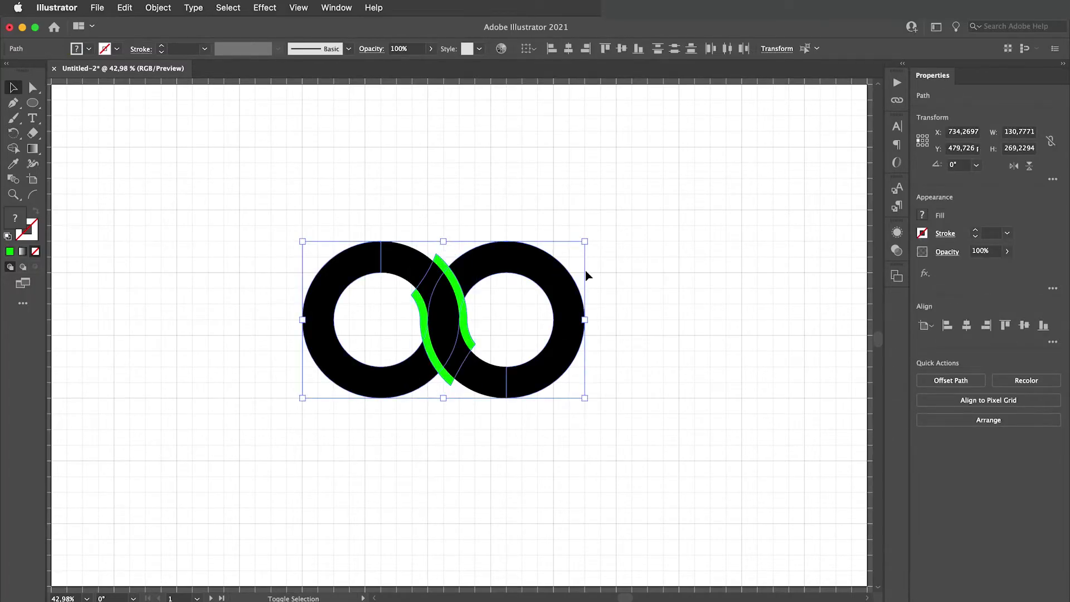
click(944, 378)
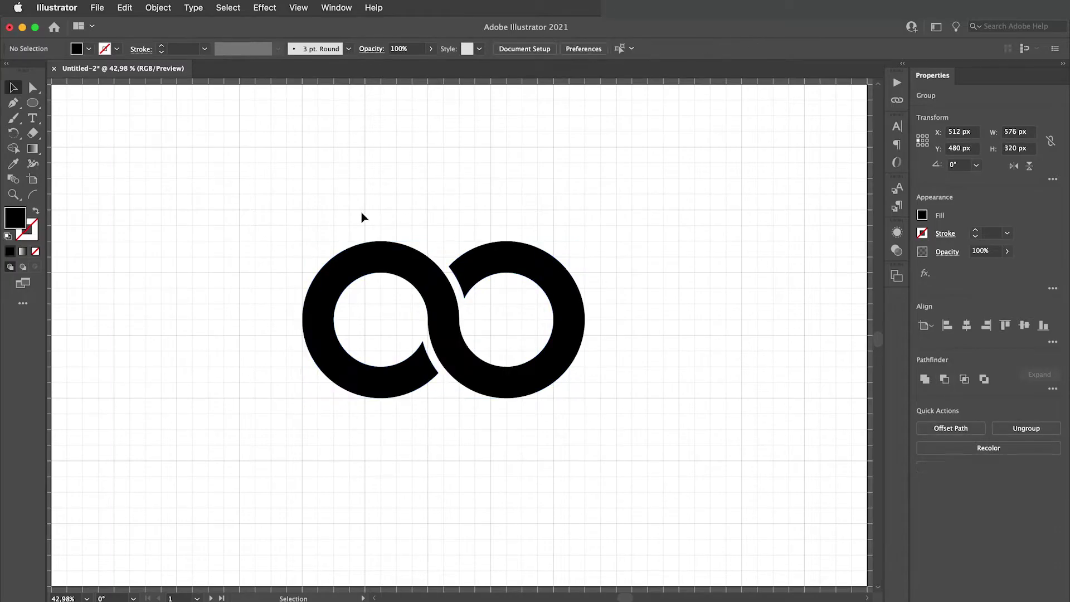
drag(363, 218, 616, 407)
click(924, 379)
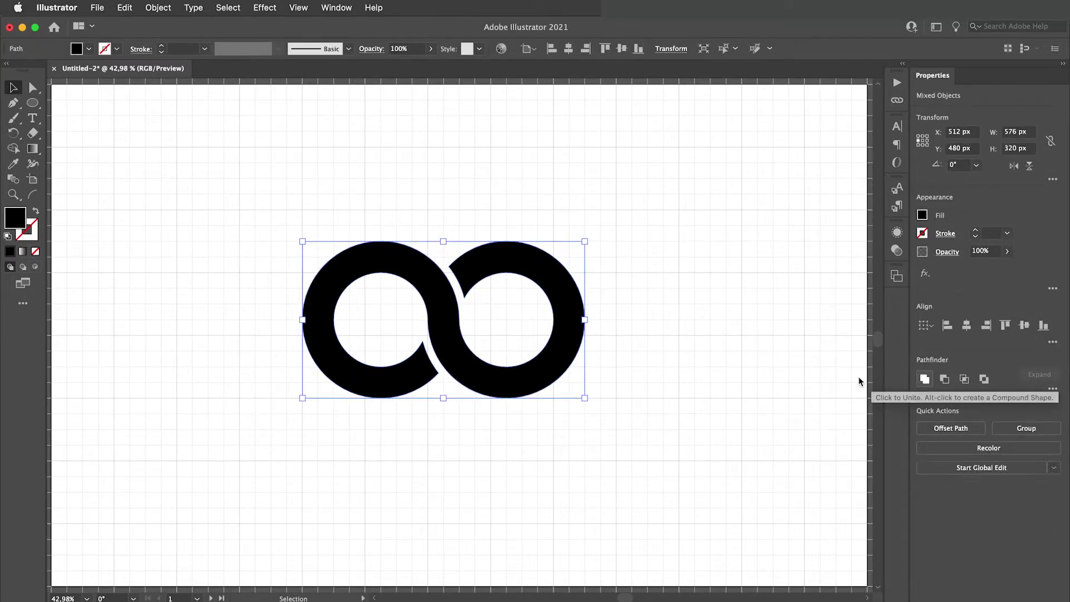
click(700, 366)
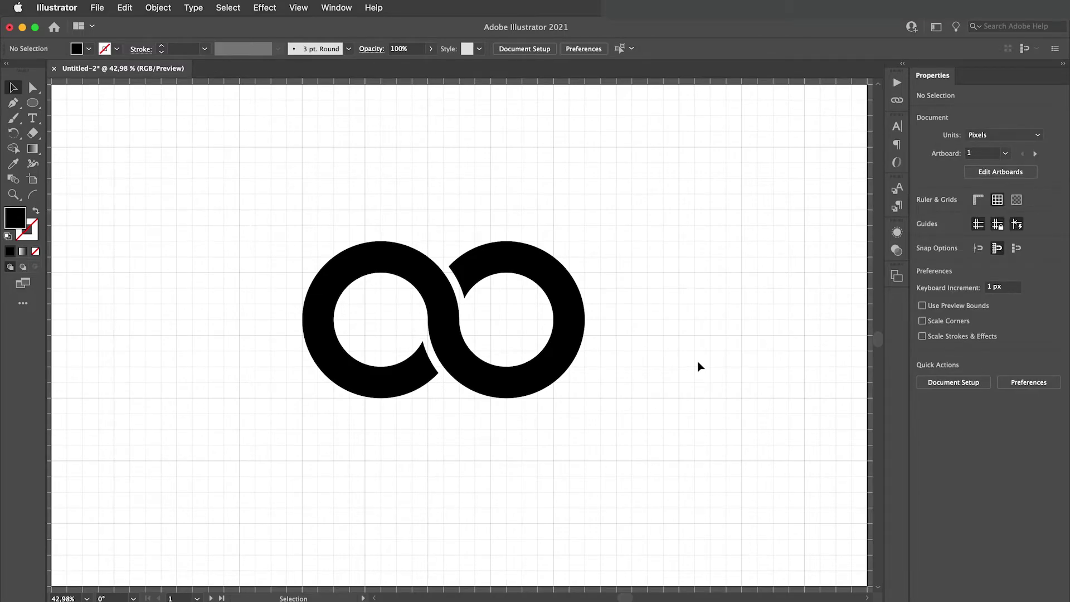
On Artboard 2, draw an unfilled 256 px circle and place a copy diagonally lower right
click(896, 276)
click(803, 304)
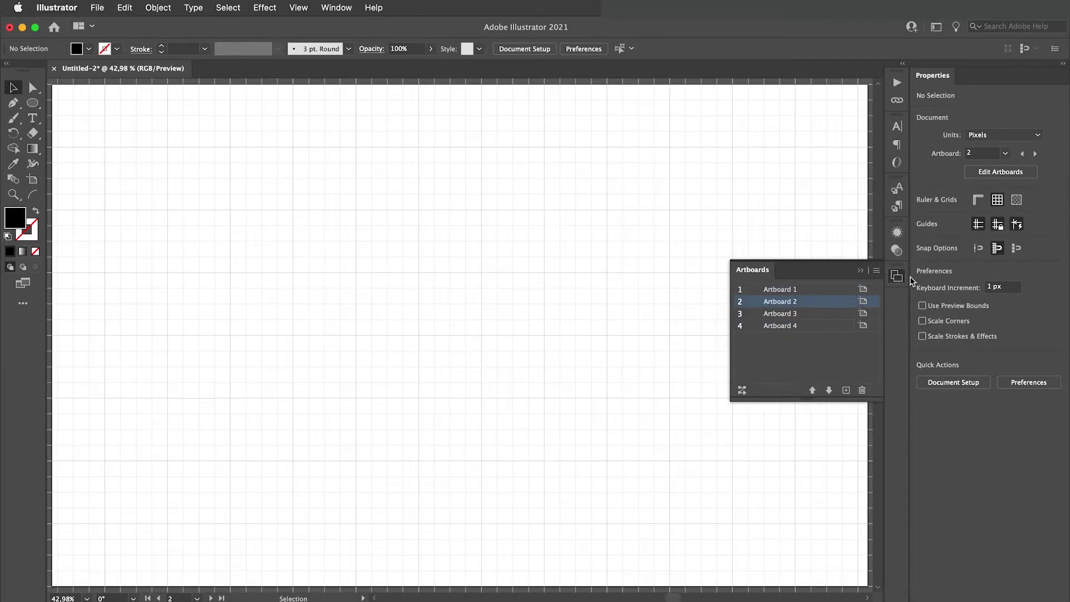
click(897, 277)
click(32, 103)
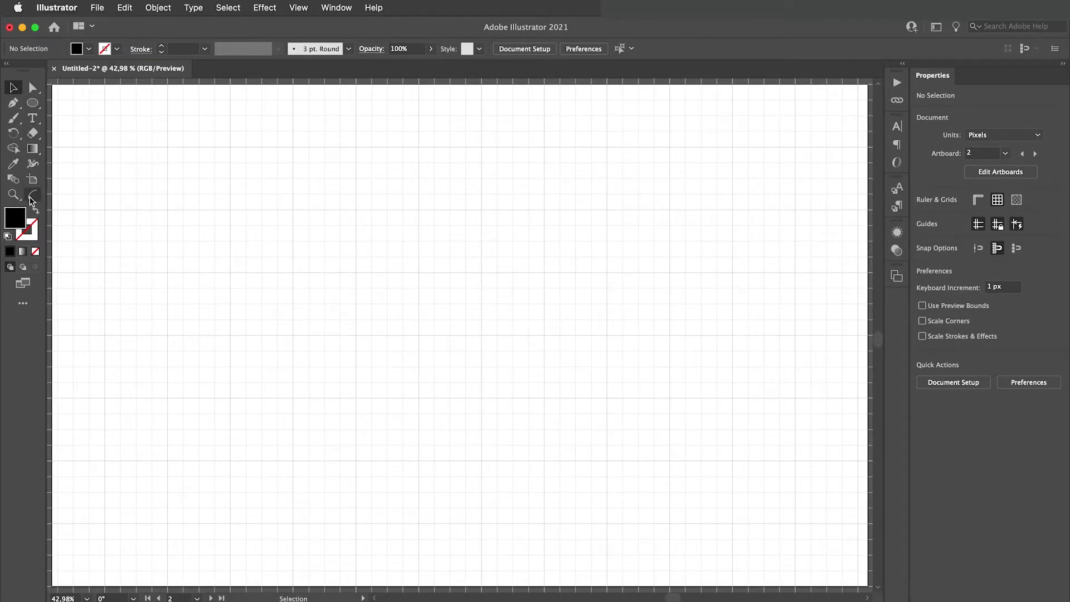
click(36, 210)
mouse_move(293, 210)
mouse_down()
mouse_move(419, 334)
mouse_move(508, 375)
mouse_move(530, 431)
mouse_up()
key(v)
click(435, 320)
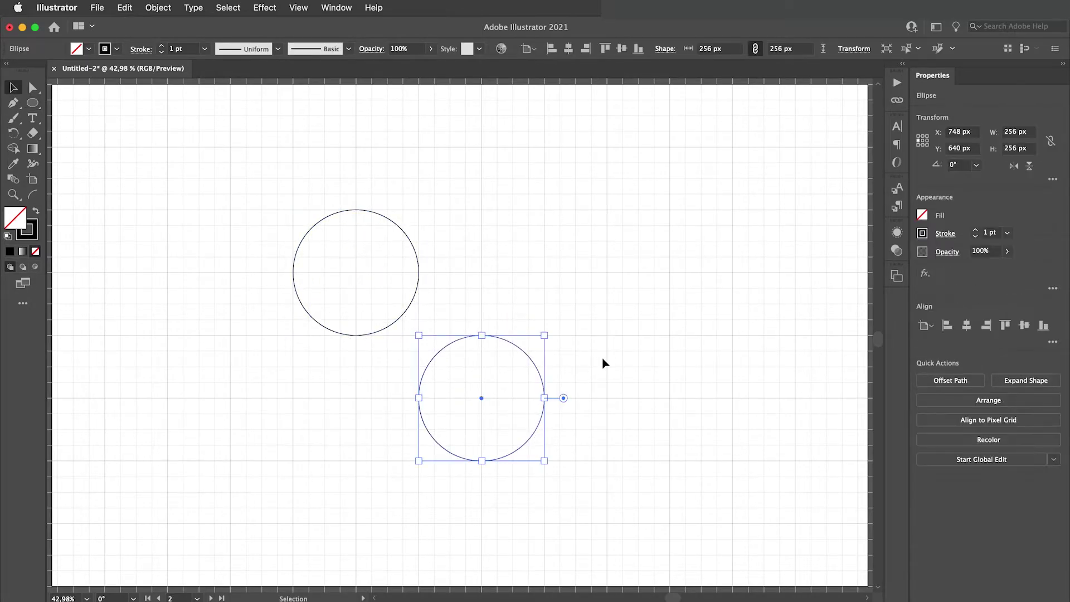
drag(334, 179, 521, 435)
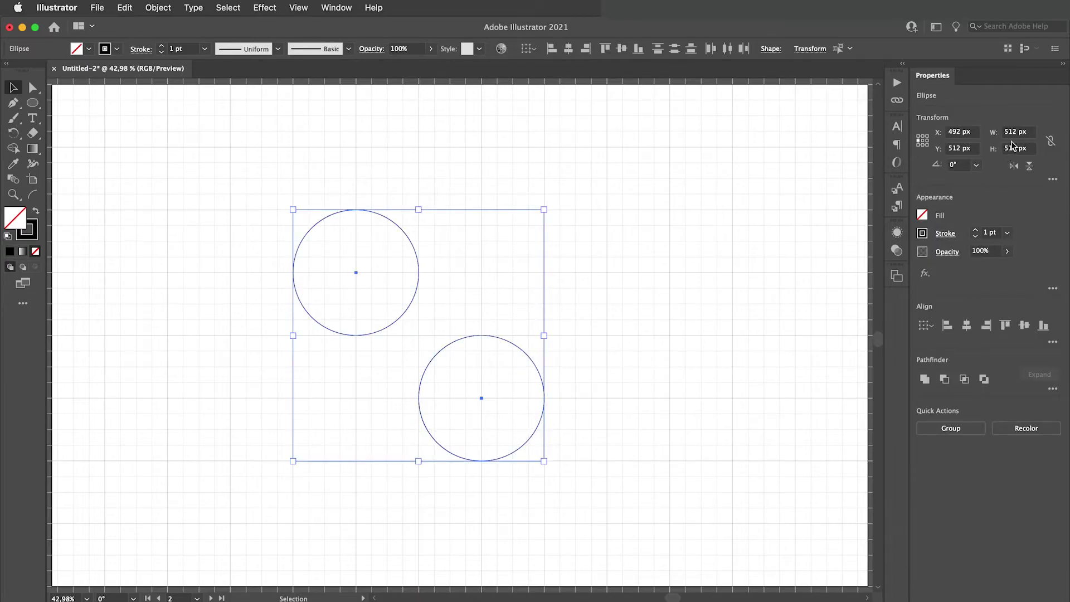
click(596, 321)
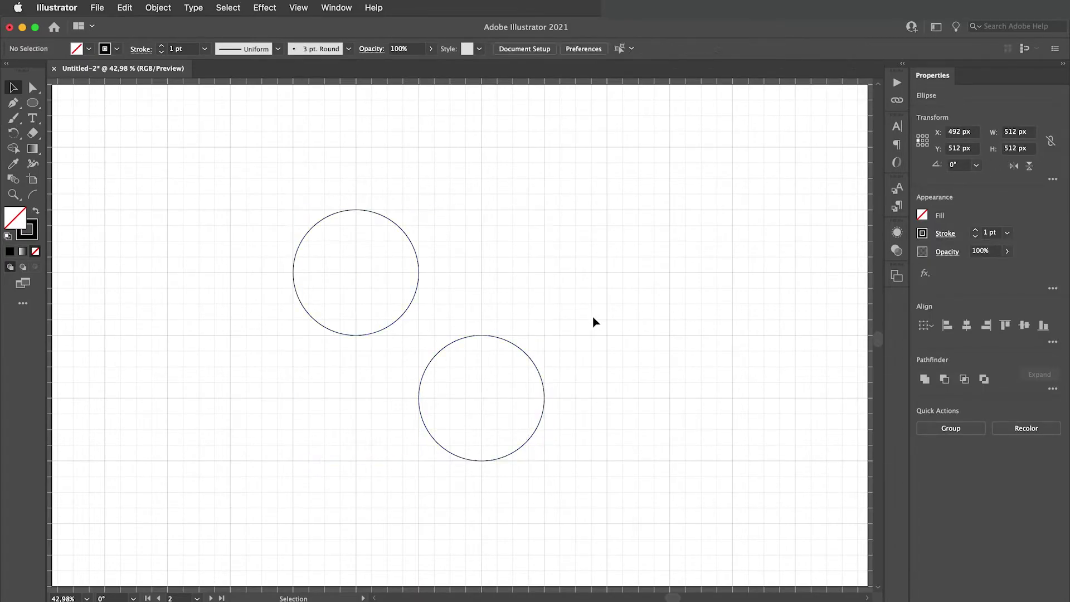
Draw a vertical and a horizontal Pen line joining the circles, then select everything
click(13, 103)
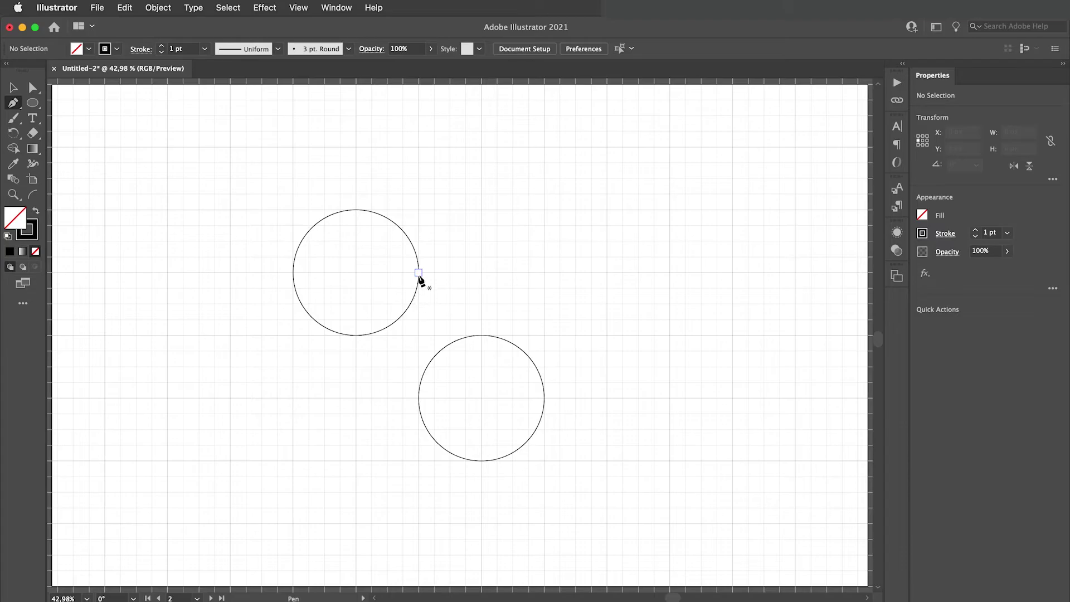
click(418, 272)
click(418, 398)
key(v)
click(457, 313)
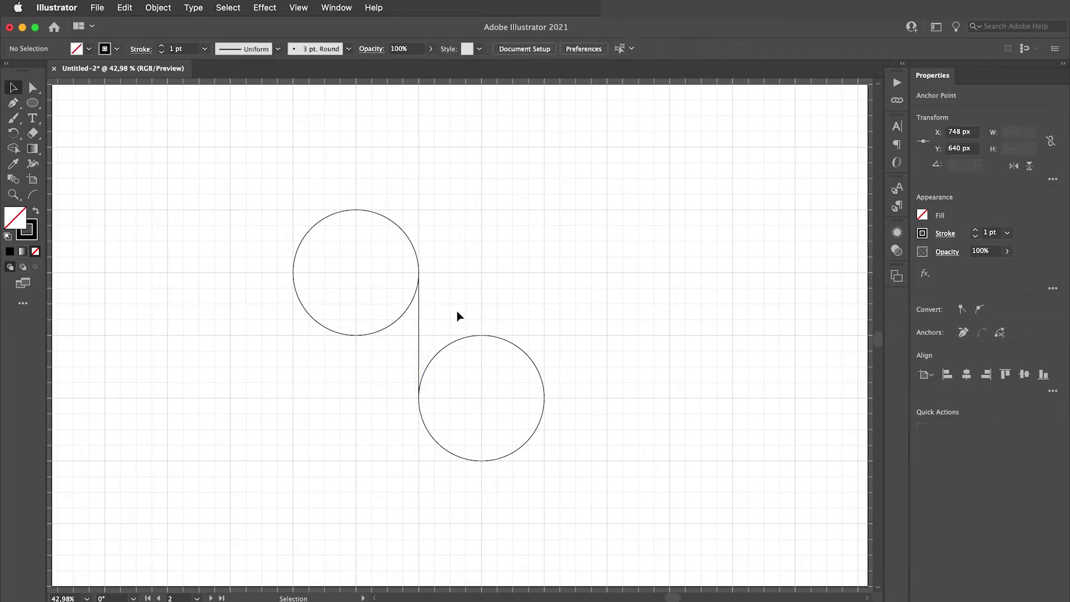
key(p)
click(356, 335)
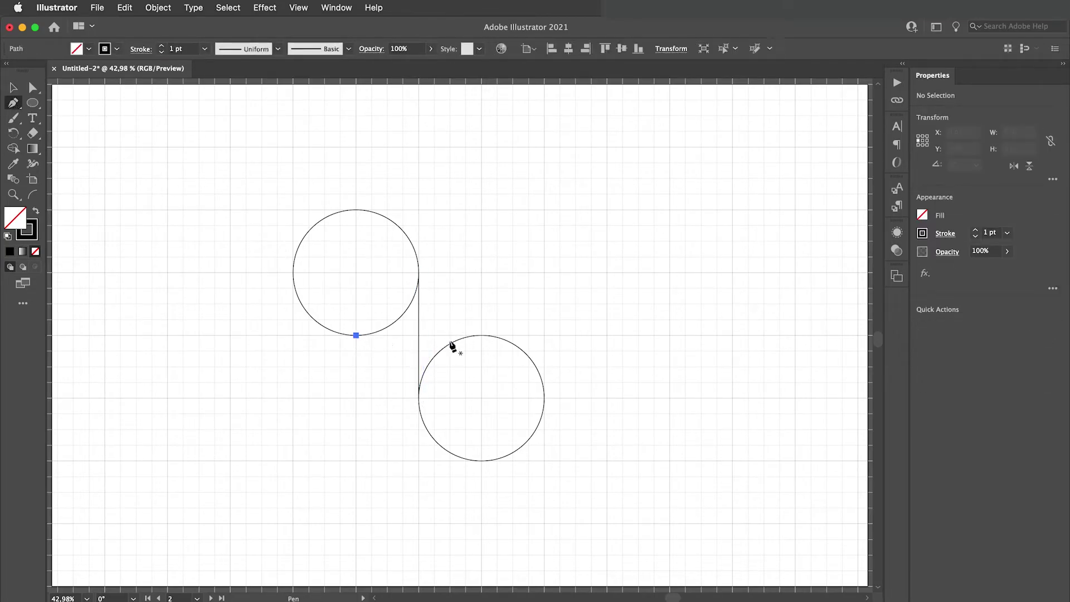
click(481, 335)
key(v)
click(475, 290)
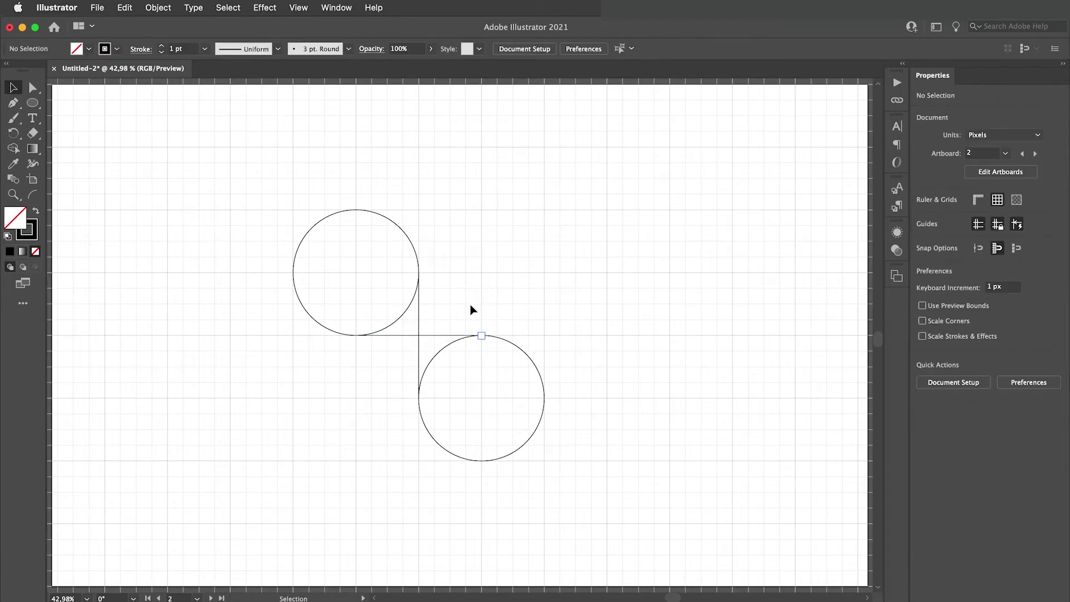
drag(335, 214, 574, 496)
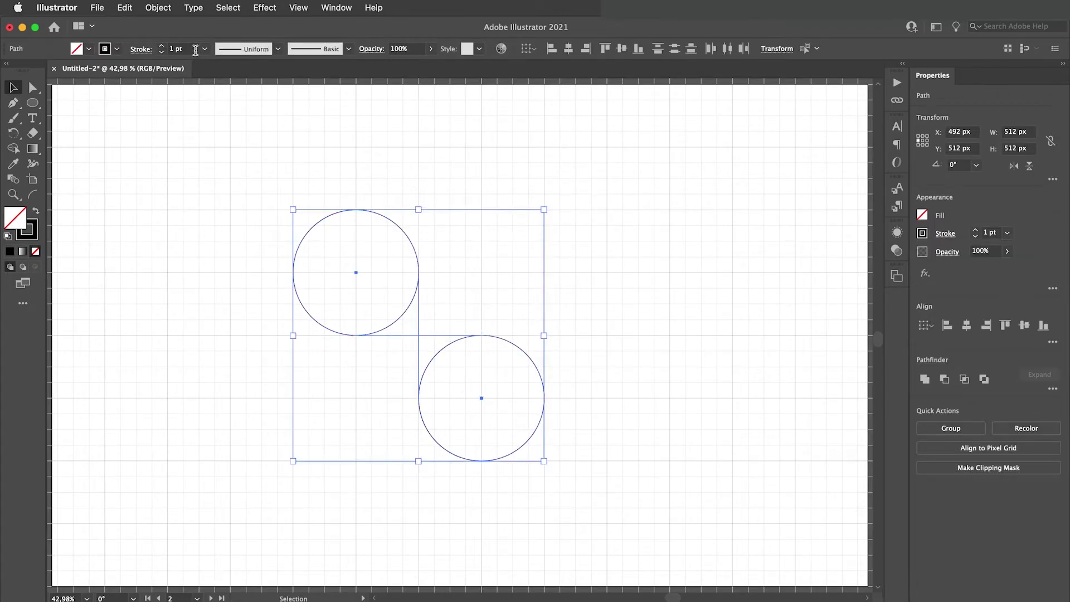
click(194, 51)
Apply a 64 pt stroke and run the 'outline stroke' action to make filled shapes
text(64)
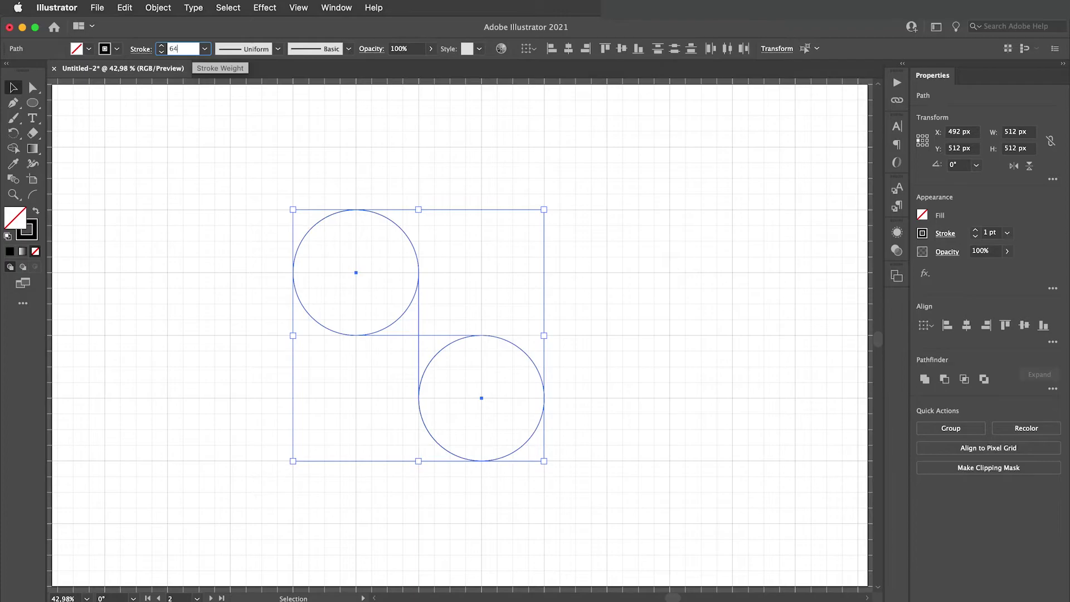
key(Return)
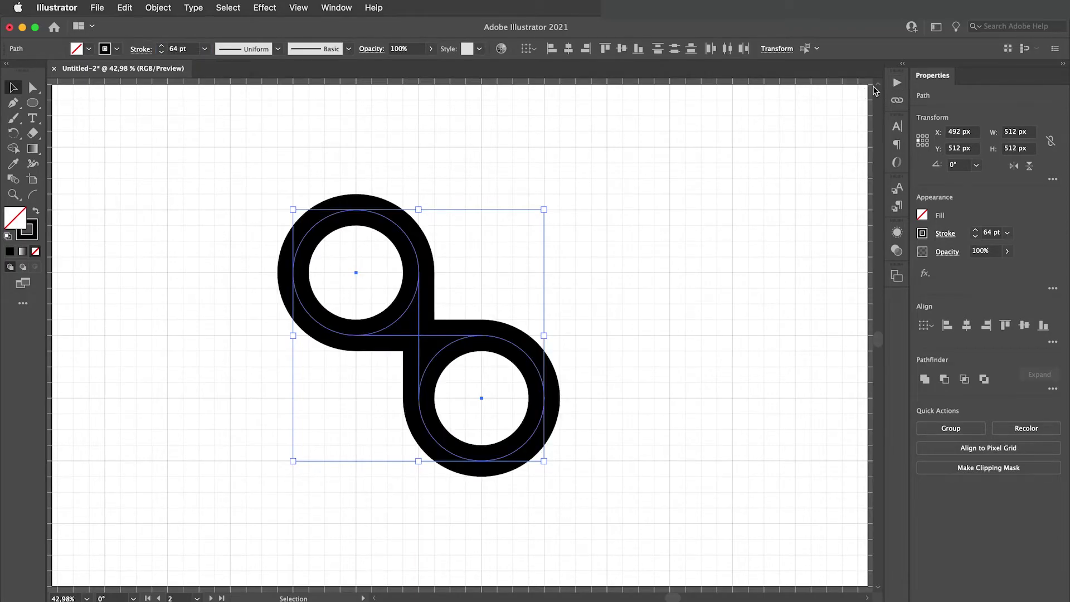
click(896, 82)
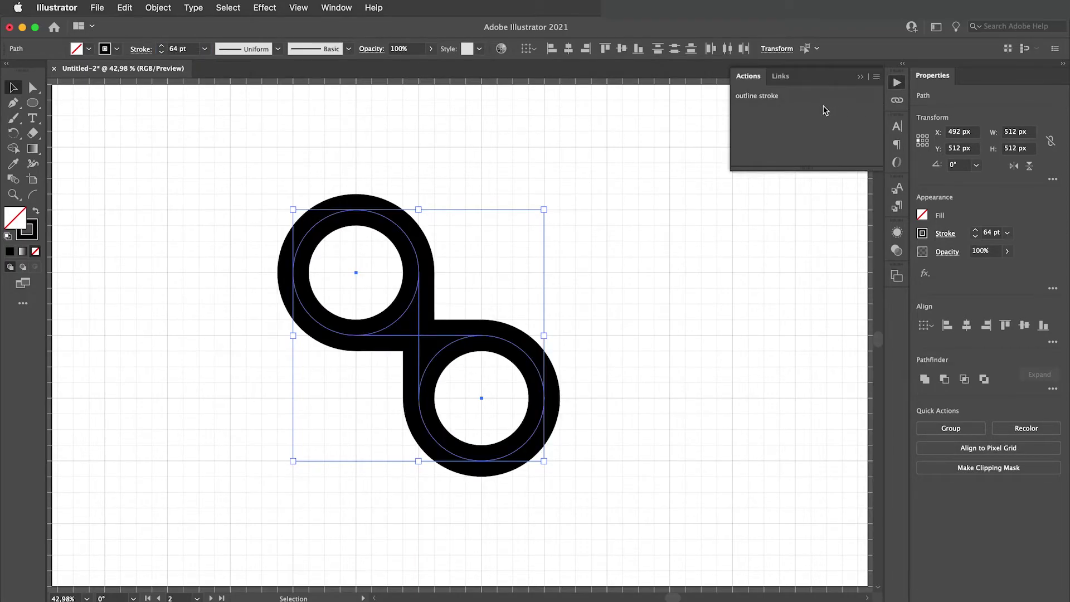
click(758, 102)
click(467, 291)
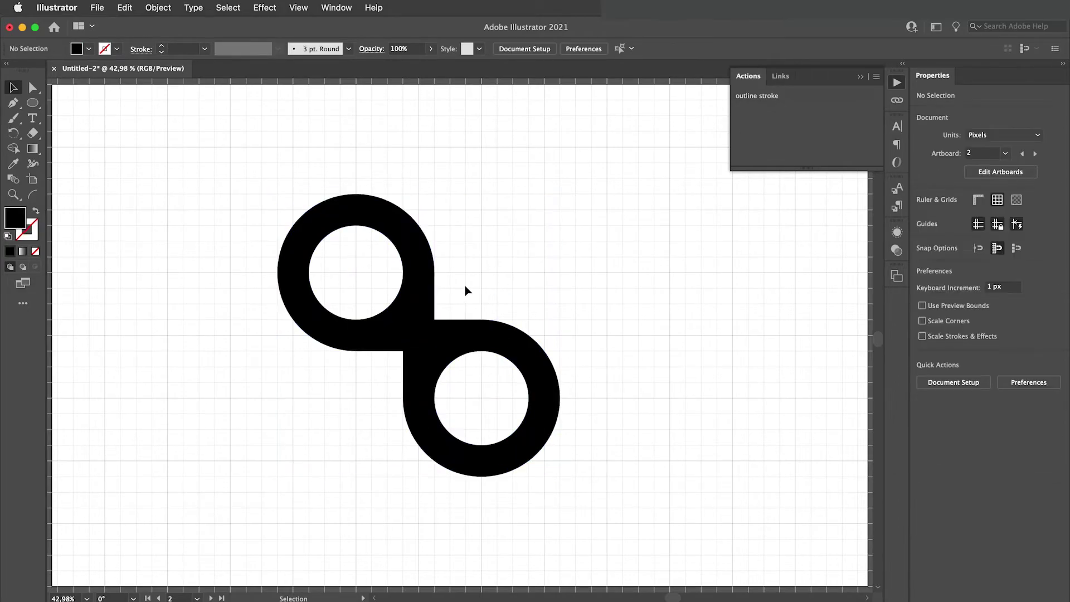
Add a 32 px wide copy of the middle bar and merge the bars with Shape Builder
drag(422, 323, 457, 321)
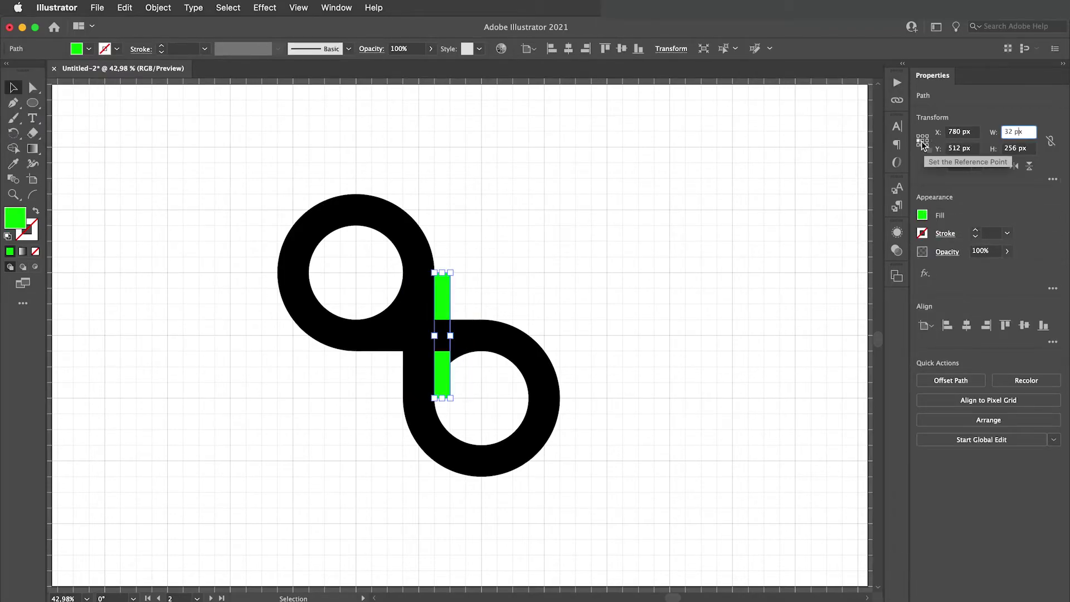
click(1030, 134)
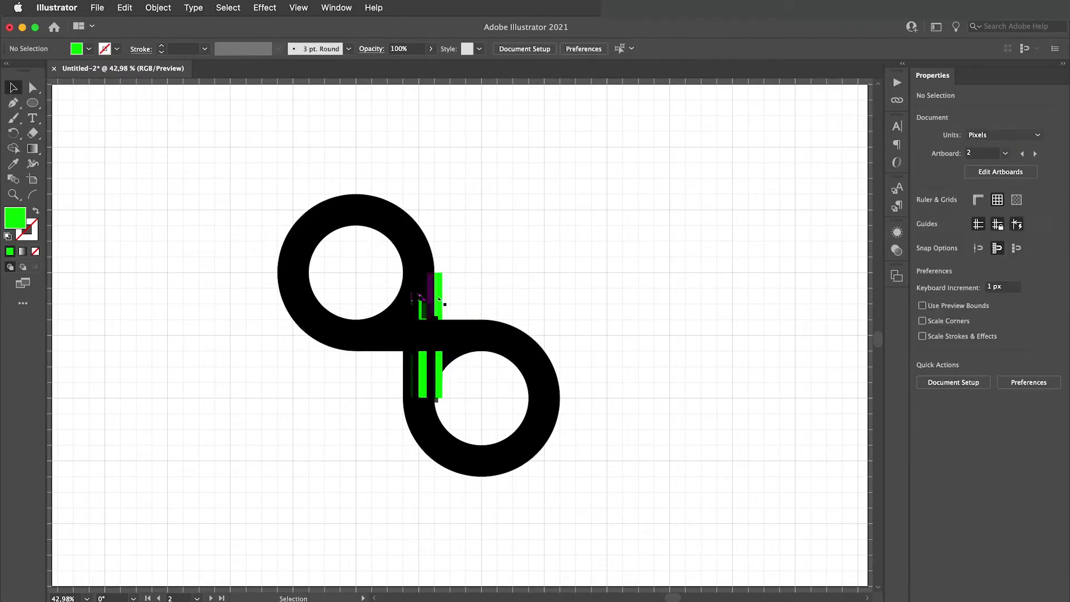
click(437, 291)
key(ctrl+a)
key(shift+m)
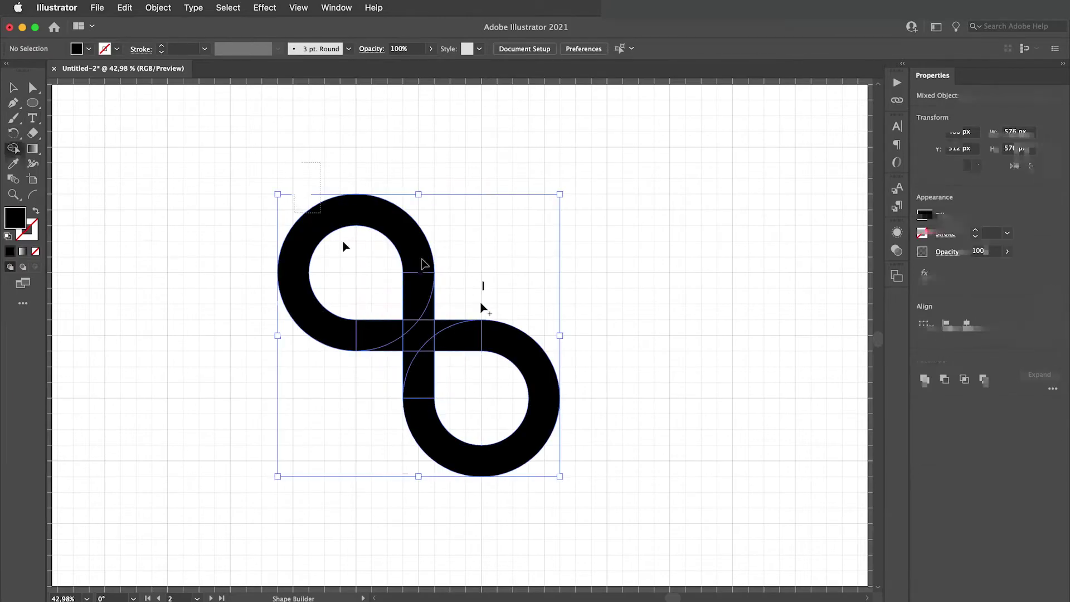
drag(418, 278, 418, 390)
Rotate the shape 45°, reset its bounding box, and centre it horizontally on the artboard
key(v)
drag(566, 479, 614, 359)
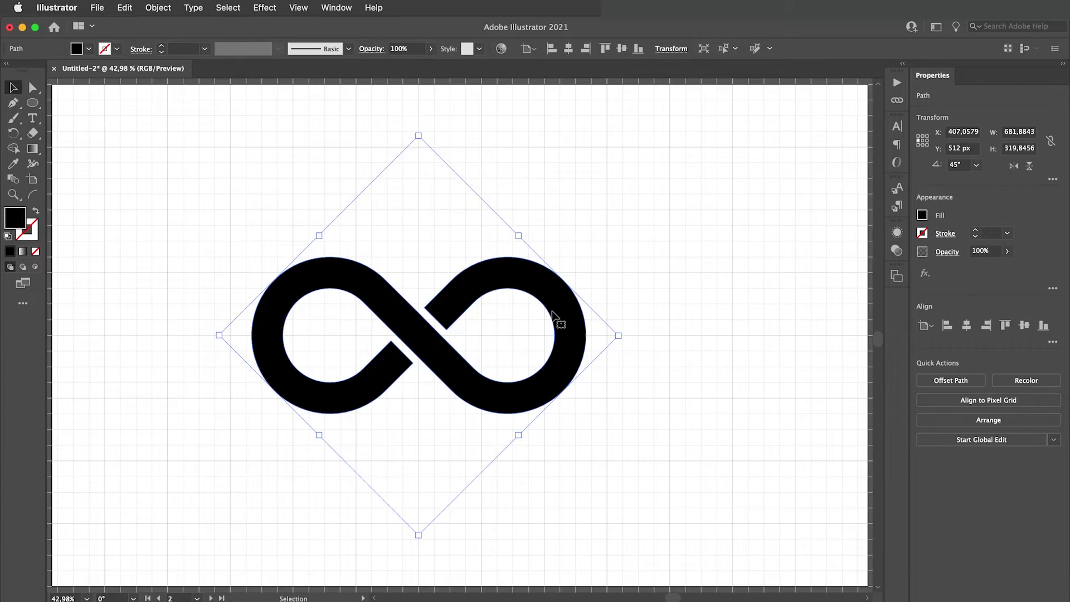
click(16, 149)
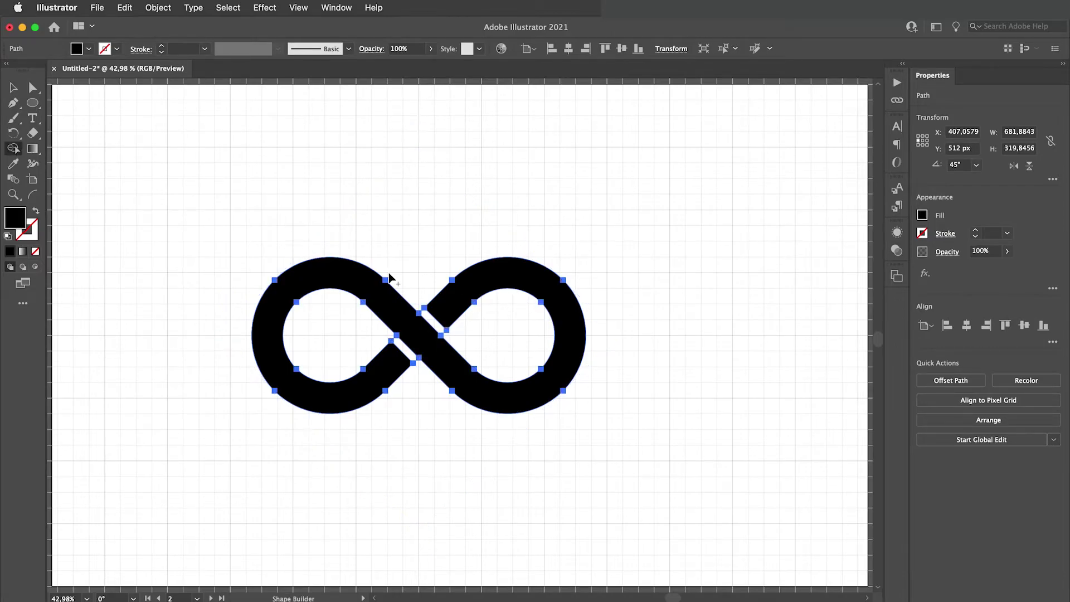
click(377, 277)
click(415, 229)
click(473, 292)
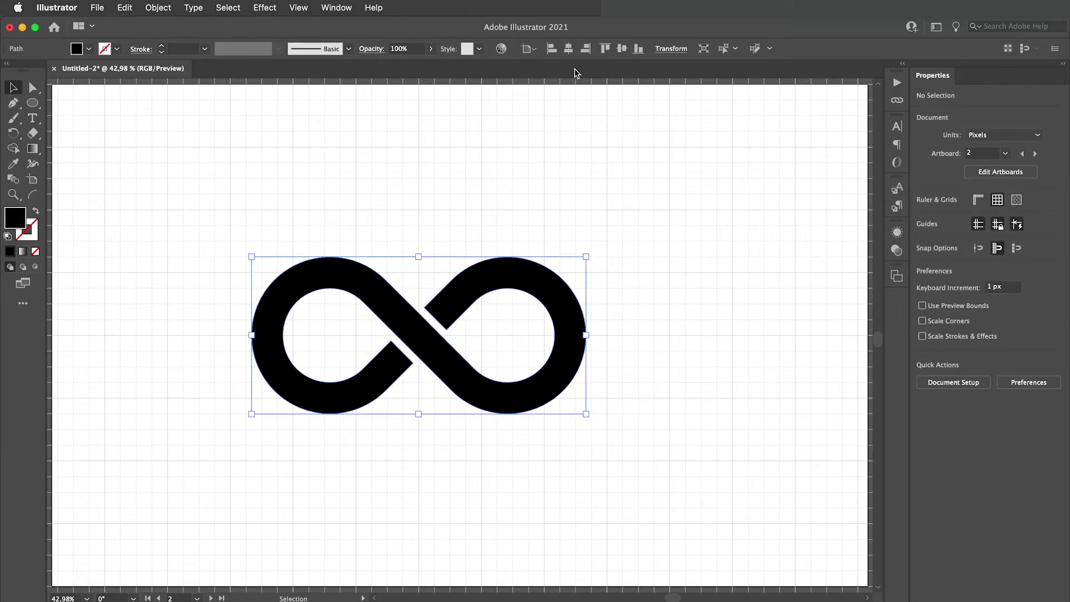
click(569, 48)
click(640, 148)
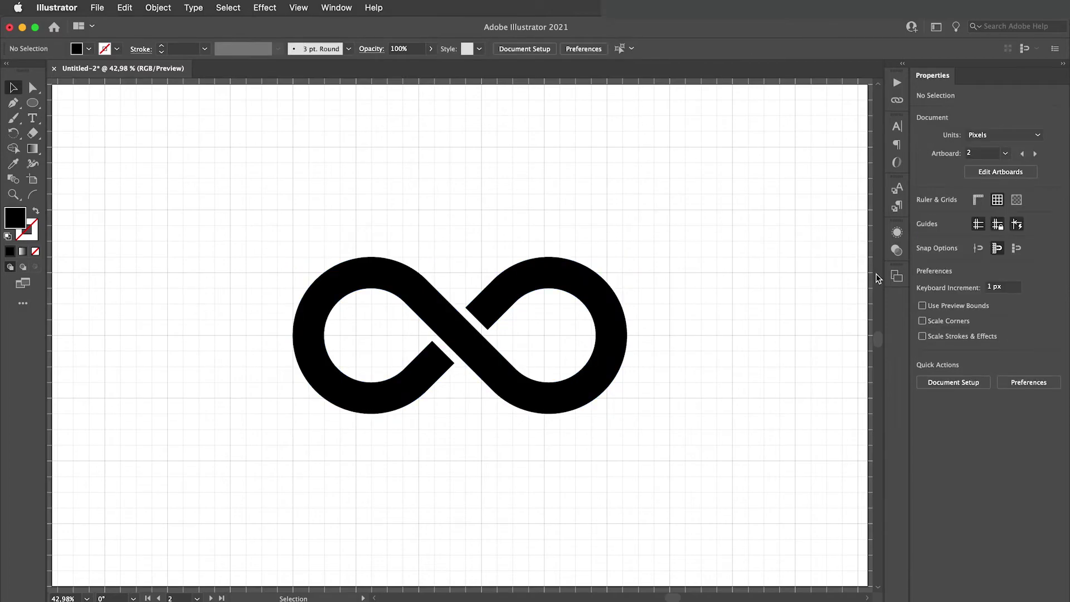
click(895, 277)
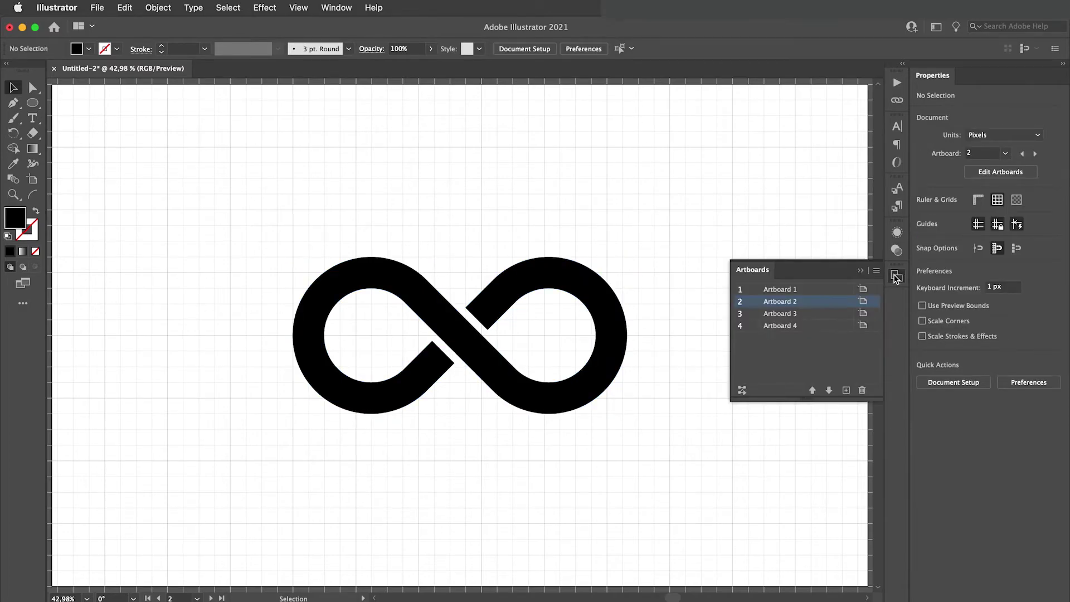
On Artboard 3, draw an unfilled 256 px circle and copy it touching, down and right
click(823, 317)
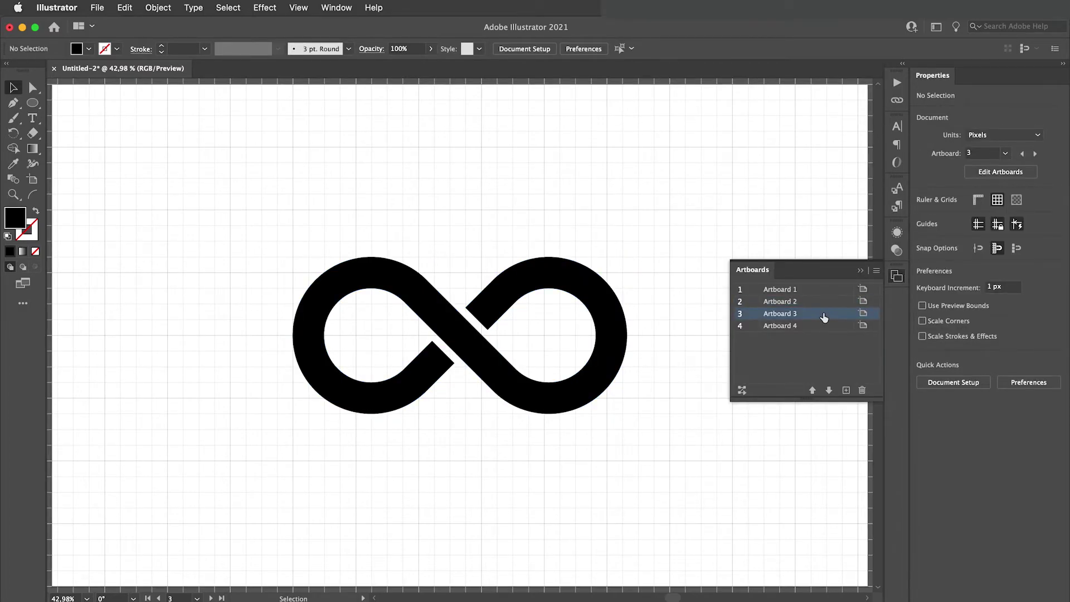
click(896, 277)
key(shift+x)
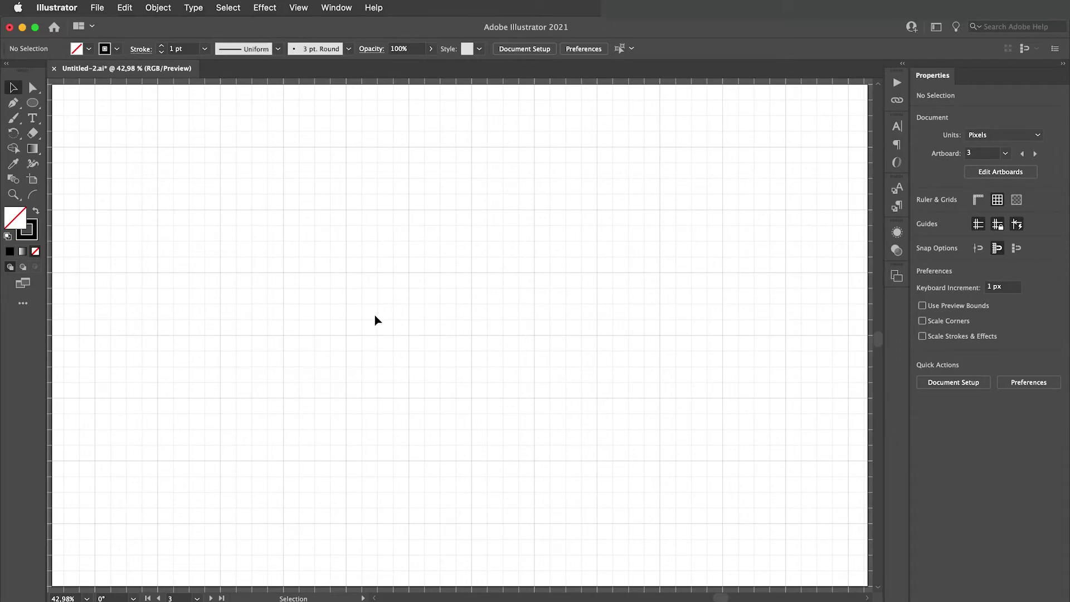
key(l)
drag(286, 213, 524, 383)
key(v)
click(417, 332)
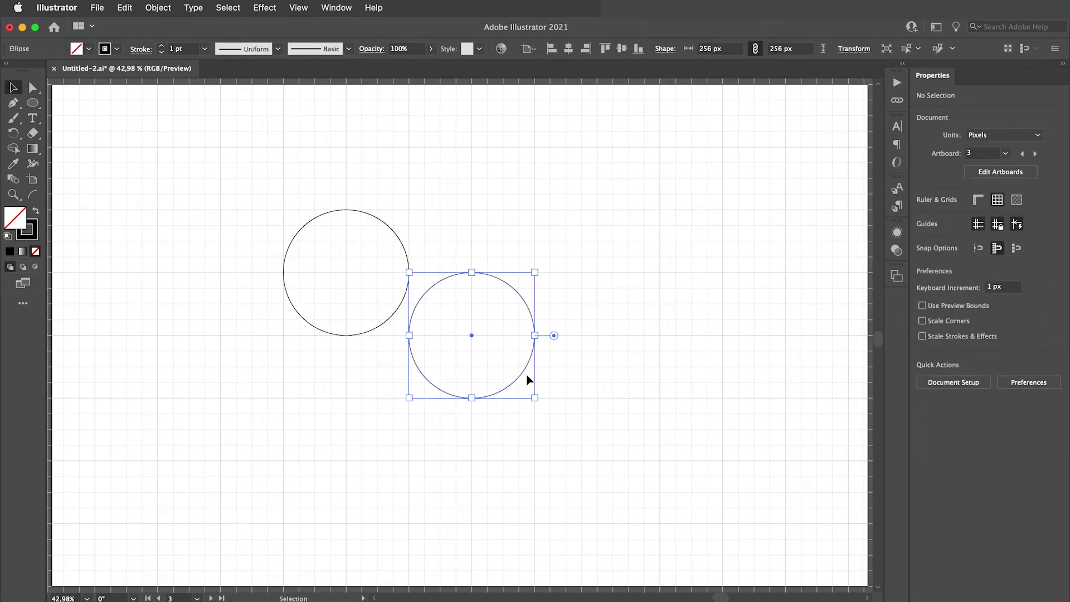
click(596, 358)
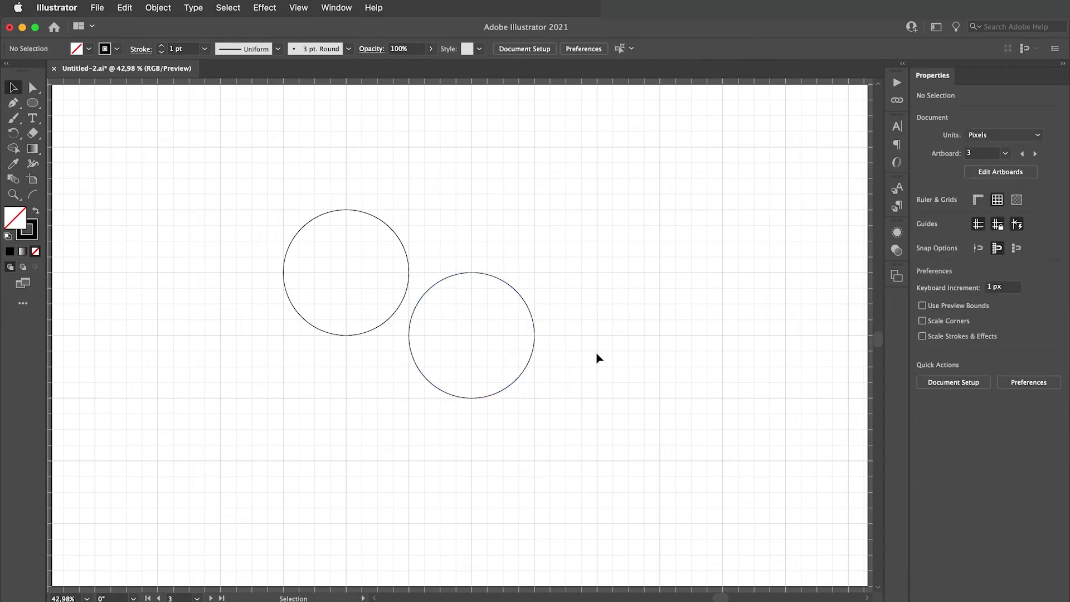
Draw a short straight line from the first circle's right edge between the circles
key(p)
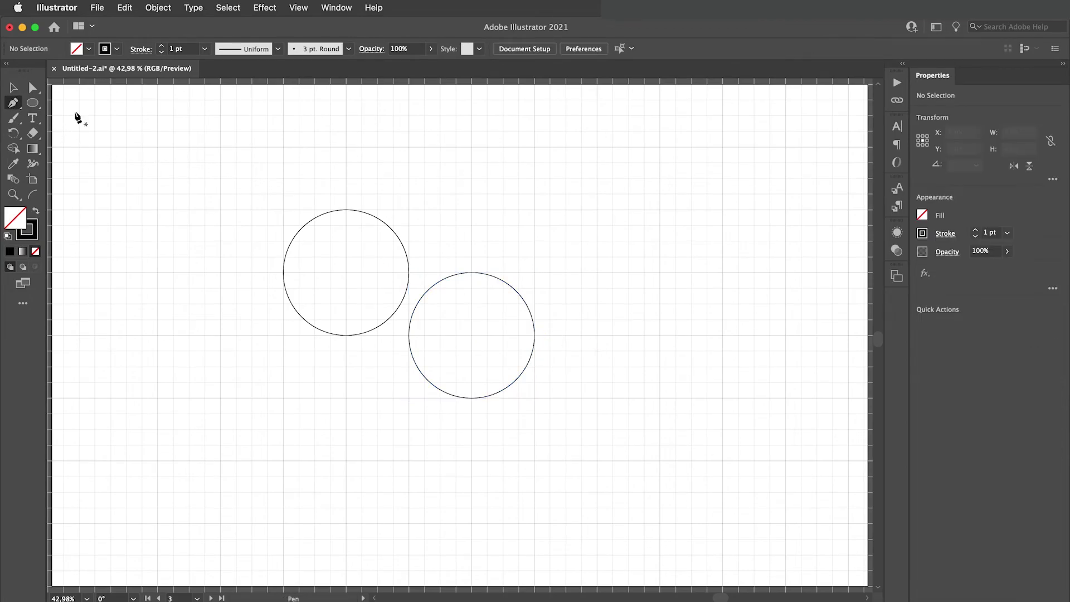
click(409, 272)
click(410, 336)
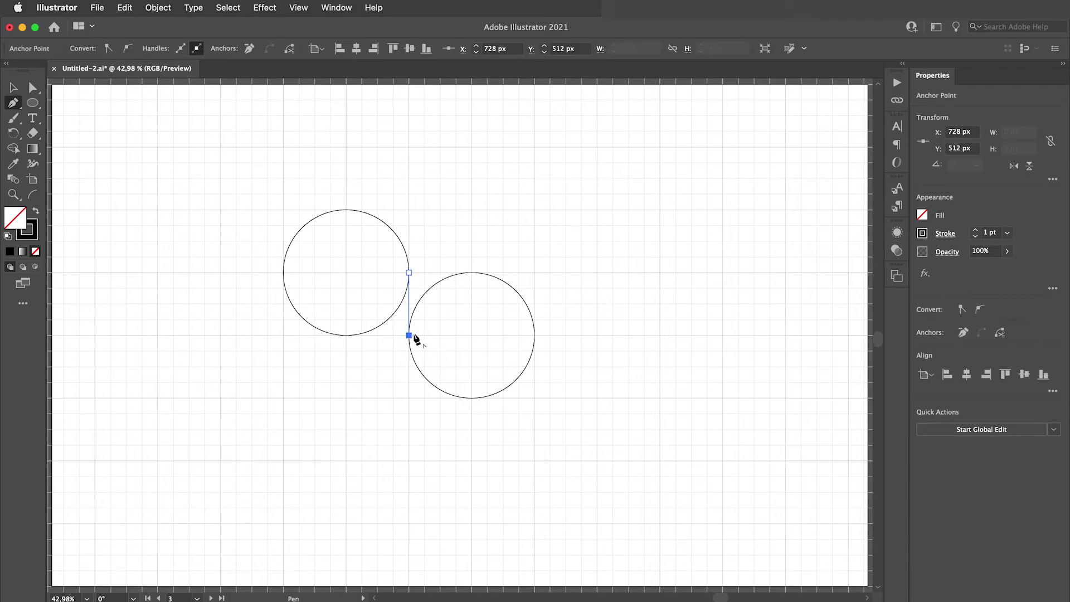
key(v)
click(480, 332)
Draw a line joining the two circle centres and hide the grid
click(13, 103)
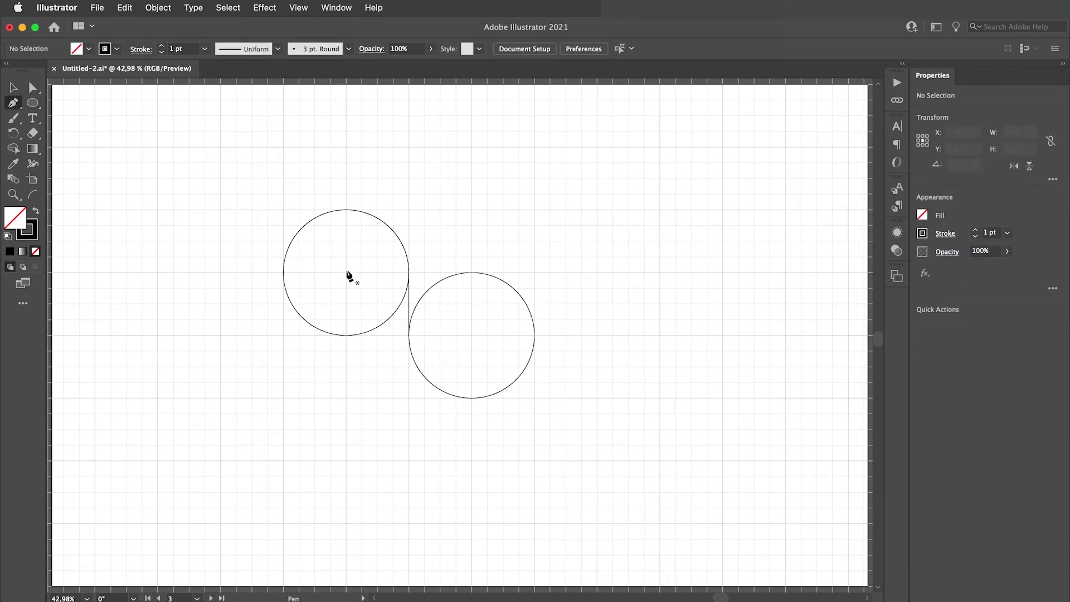
click(346, 272)
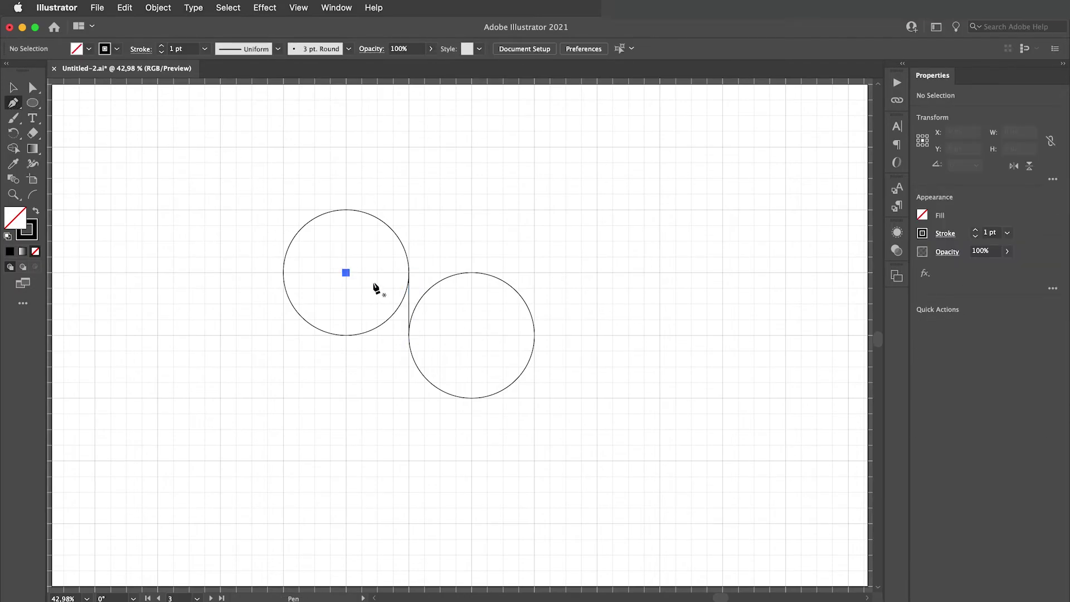
click(472, 335)
key(v)
click(721, 251)
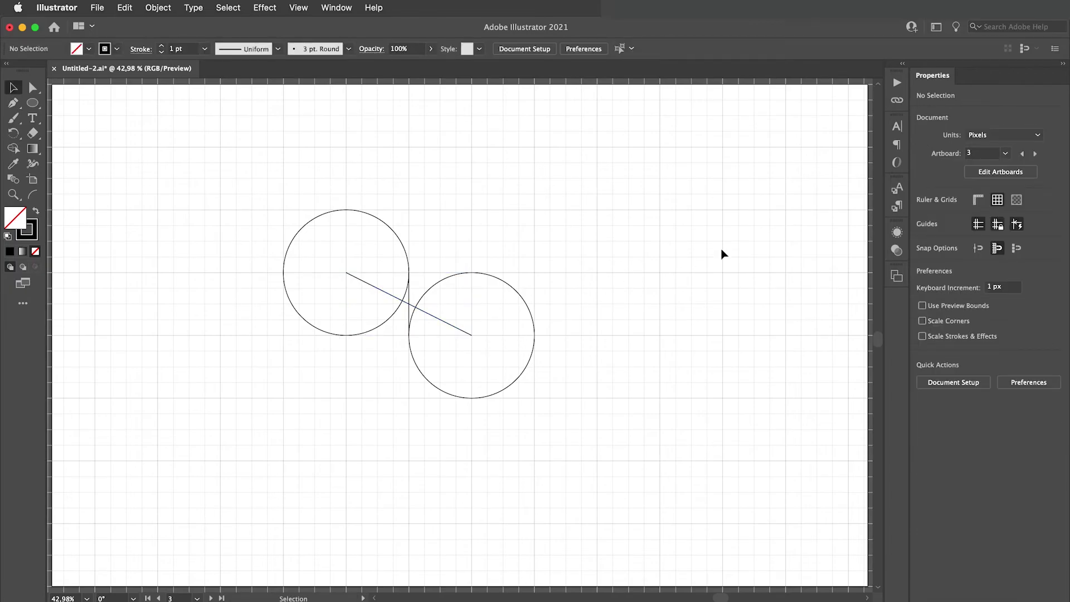
click(996, 200)
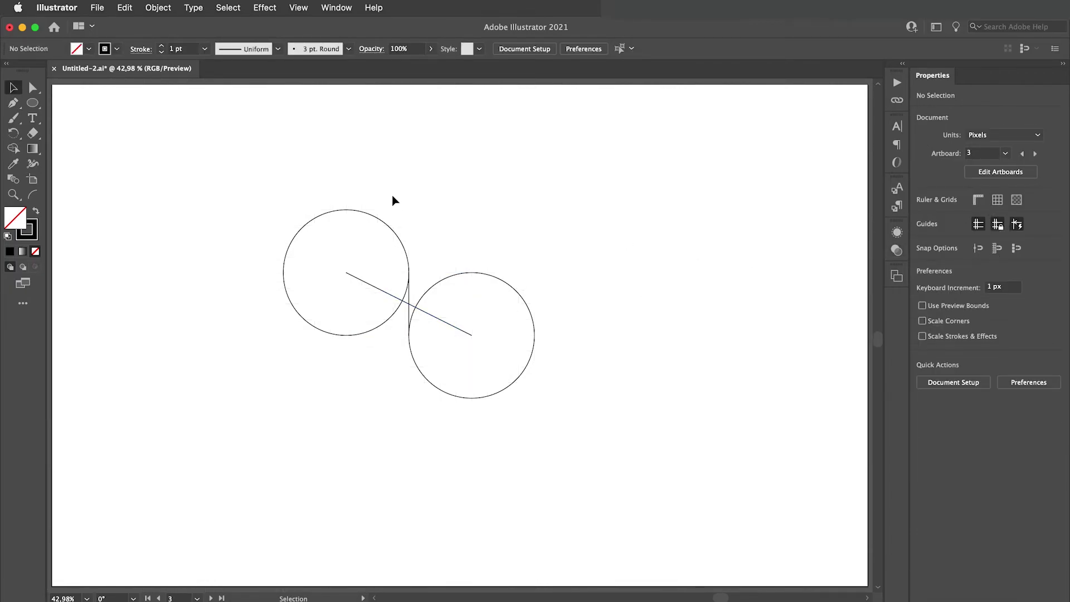
Rotate the circles around the left circle's centre until level, then delete the centre line
drag(392, 201, 491, 359)
key(r)
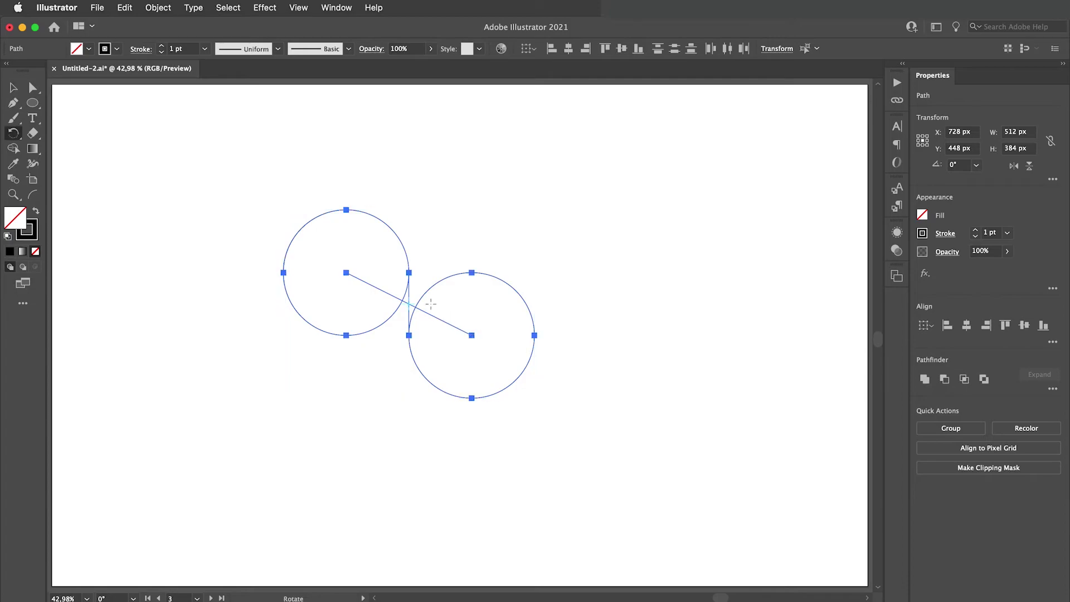
click(346, 273)
drag(471, 336, 506, 277)
key(v)
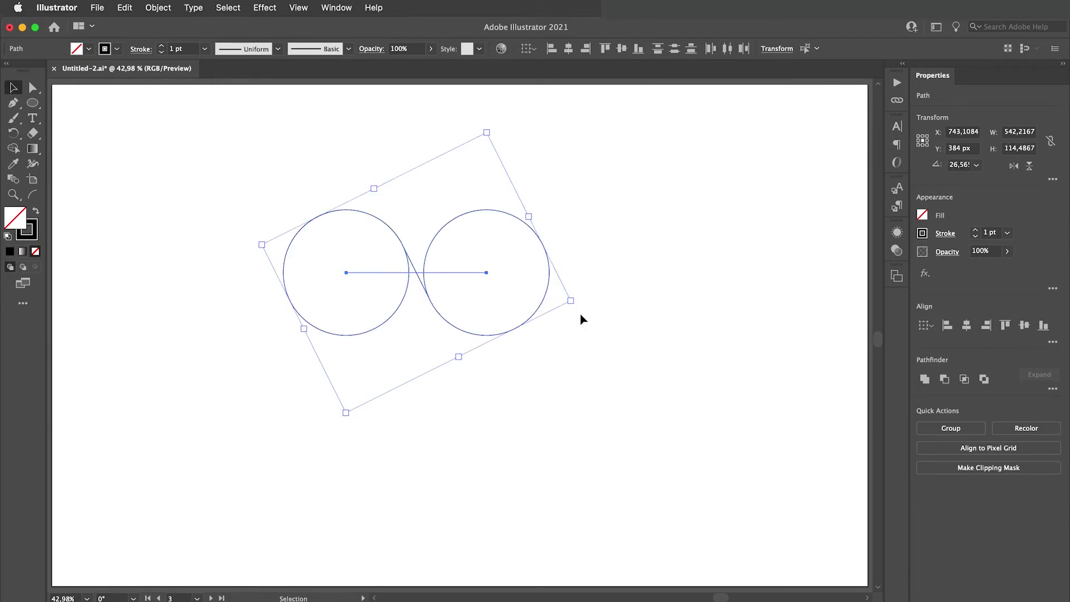
click(482, 292)
click(472, 276)
key(Delete)
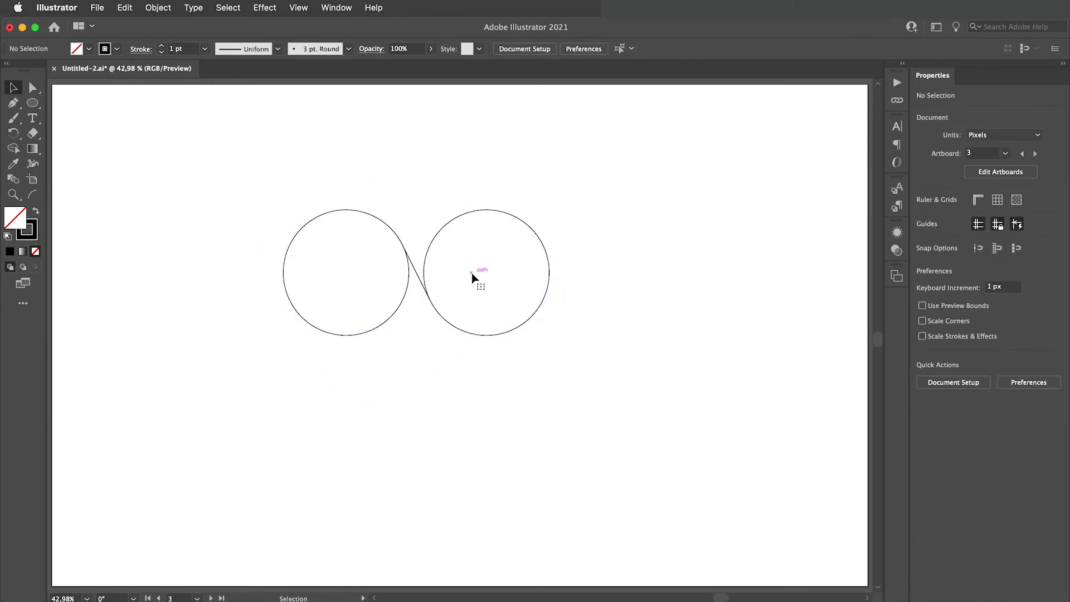
Mirror a copy of the tangent line so the lines cross, and move the figure toward centre
click(417, 271)
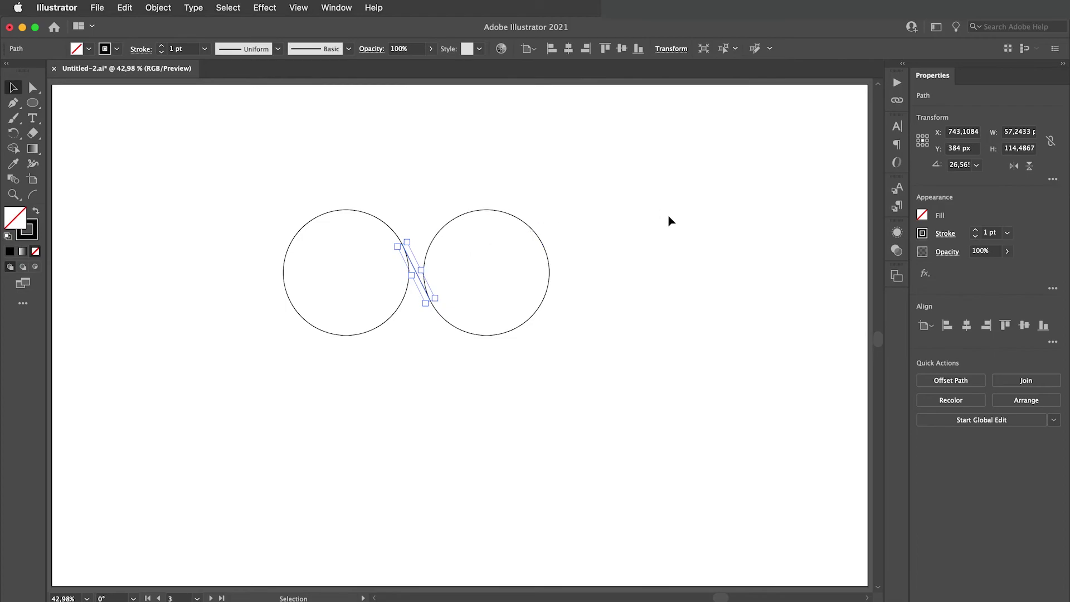
key(a)
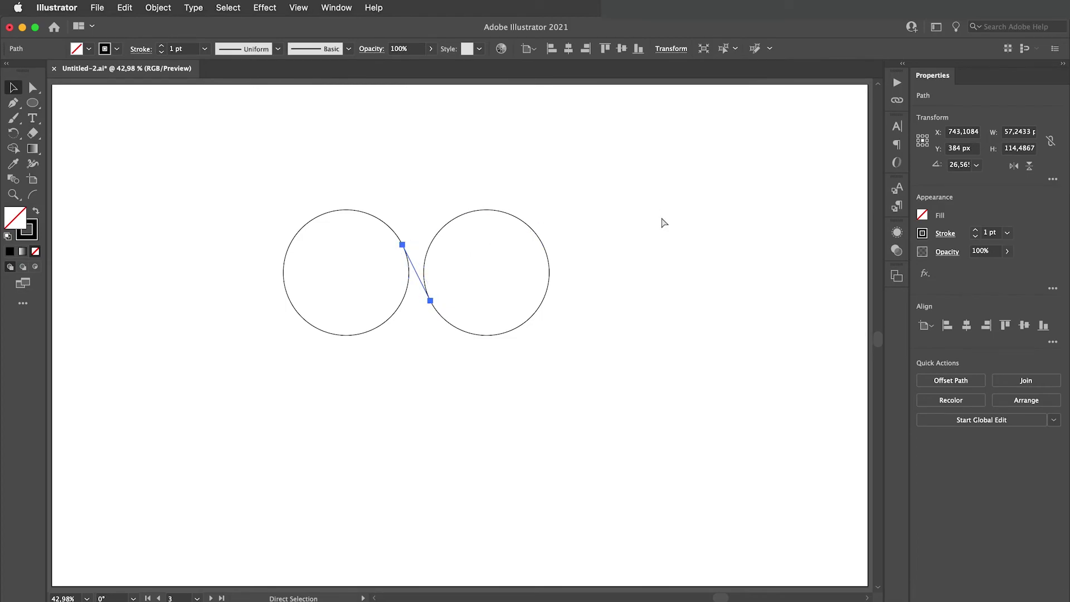
key(ctrl+j)
click(668, 269)
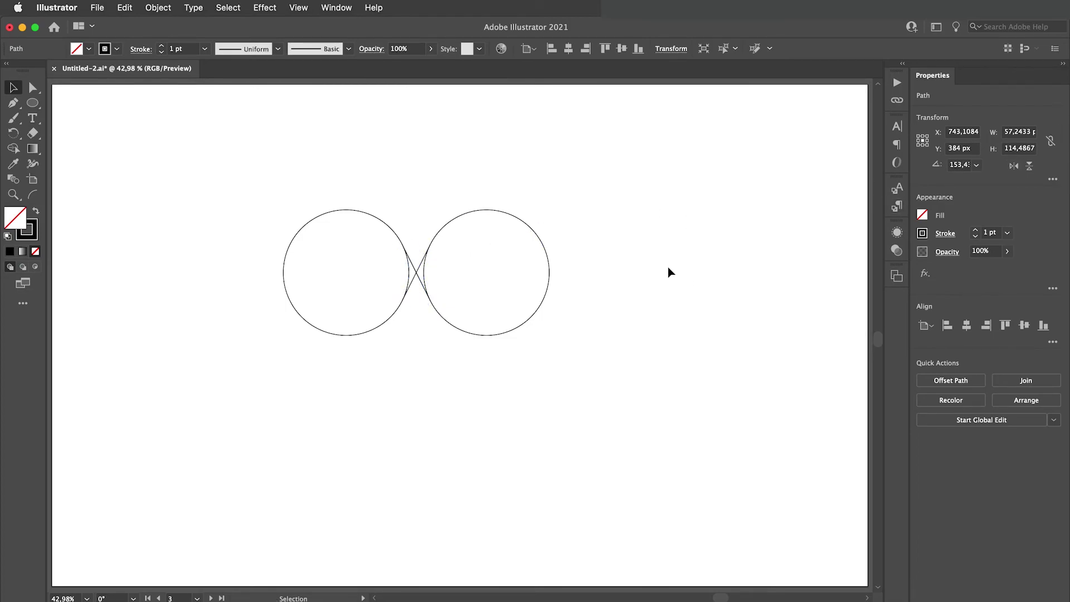
key(v)
click(429, 281)
drag(435, 279, 484, 319)
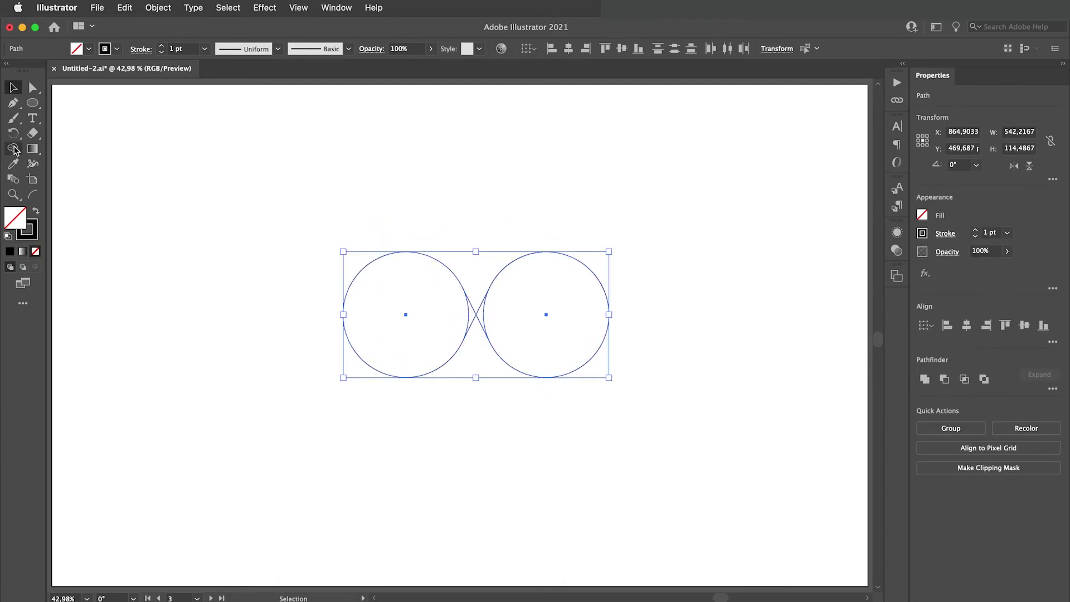
Merge the circles and crossing lines with Shape Builder and give the path a 64 pt stroke
click(12, 148)
mouse_move(444, 322)
mouse_down()
mouse_move(490, 308)
mouse_move(535, 325)
mouse_up()
key(v)
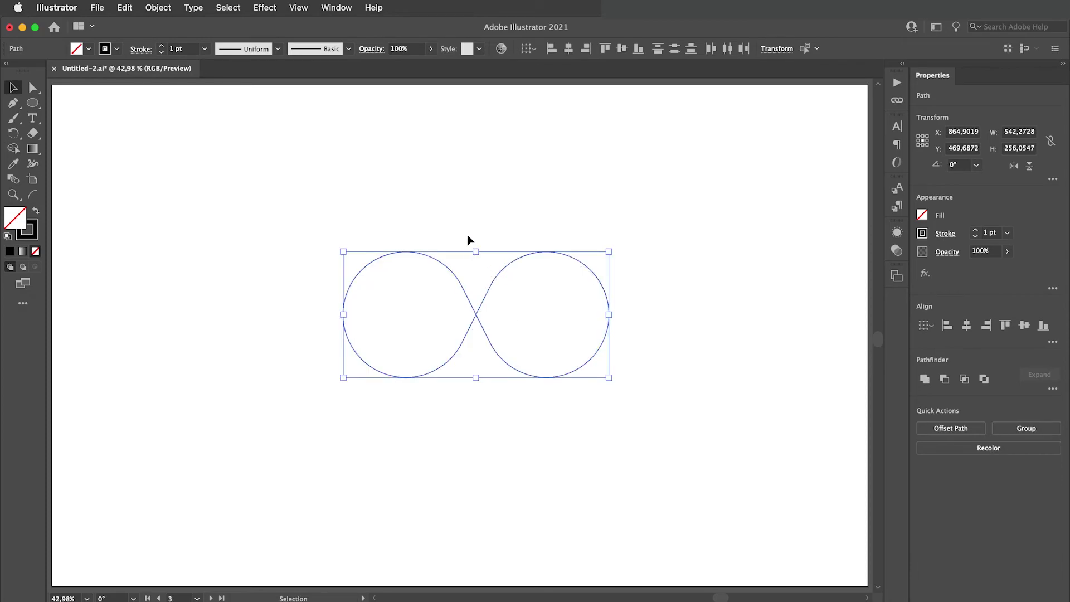
click(185, 50)
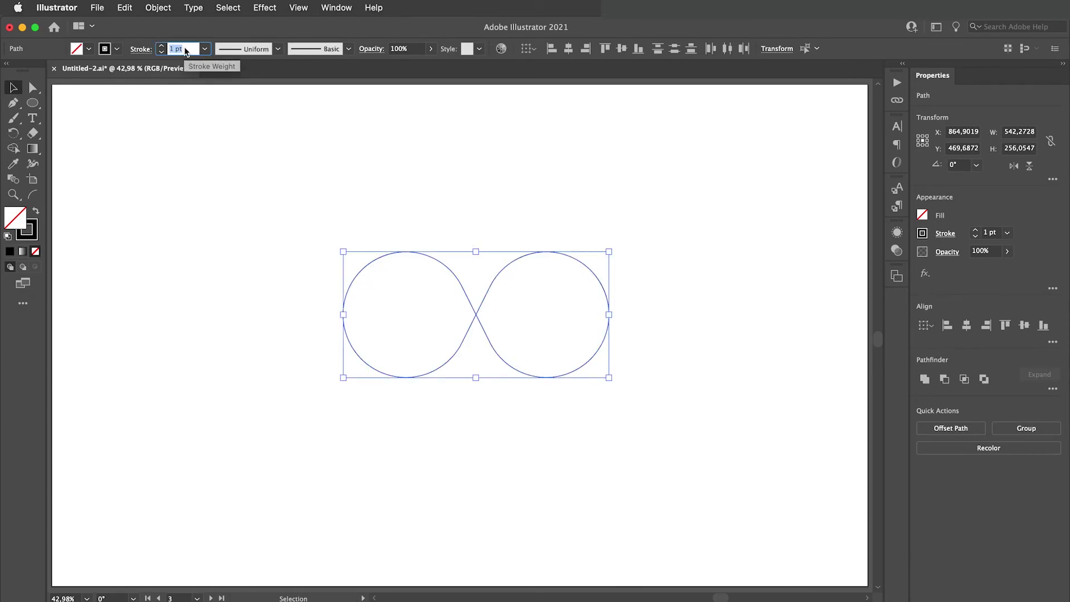
text(64)
key(Return)
Run the outline stroke action and unite the result into one solid shape
click(897, 82)
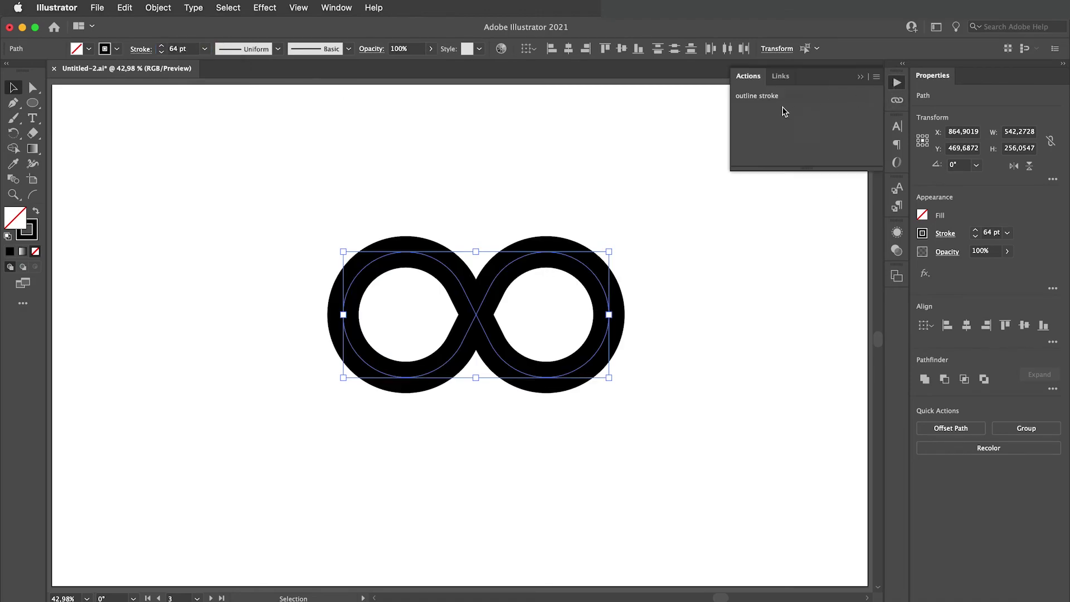
click(772, 100)
click(925, 380)
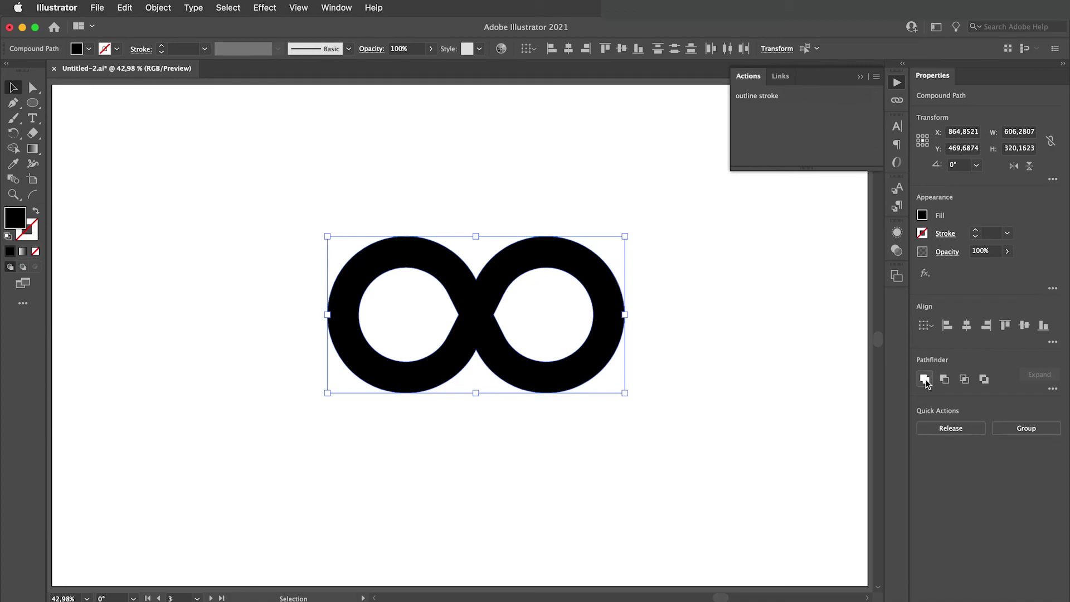
click(719, 377)
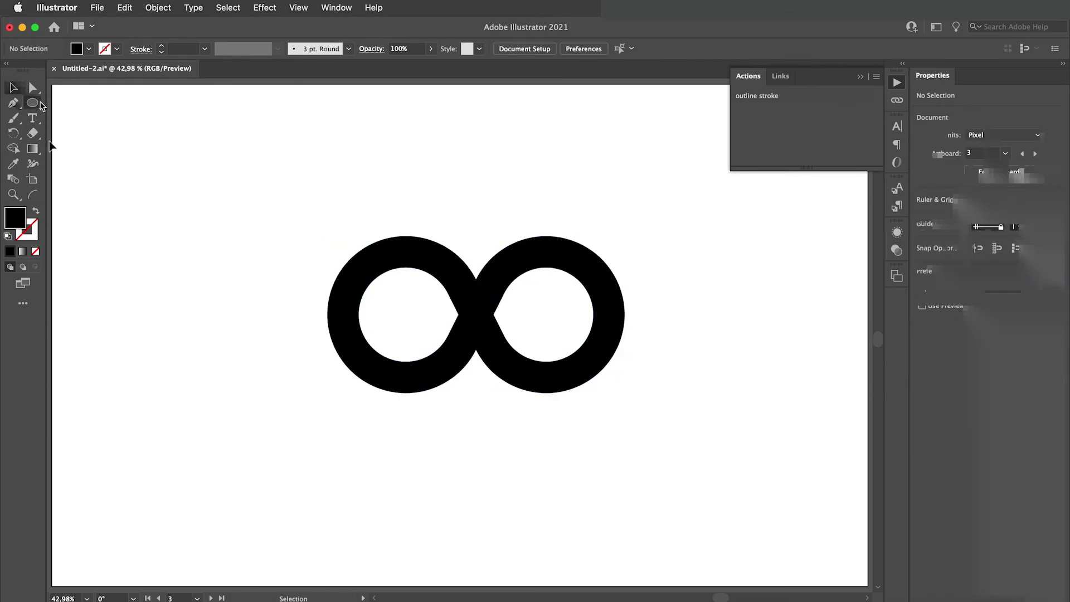
Draw a cyan, unfilled Pen line cutting across the infinity's crossing
key(p)
click(36, 212)
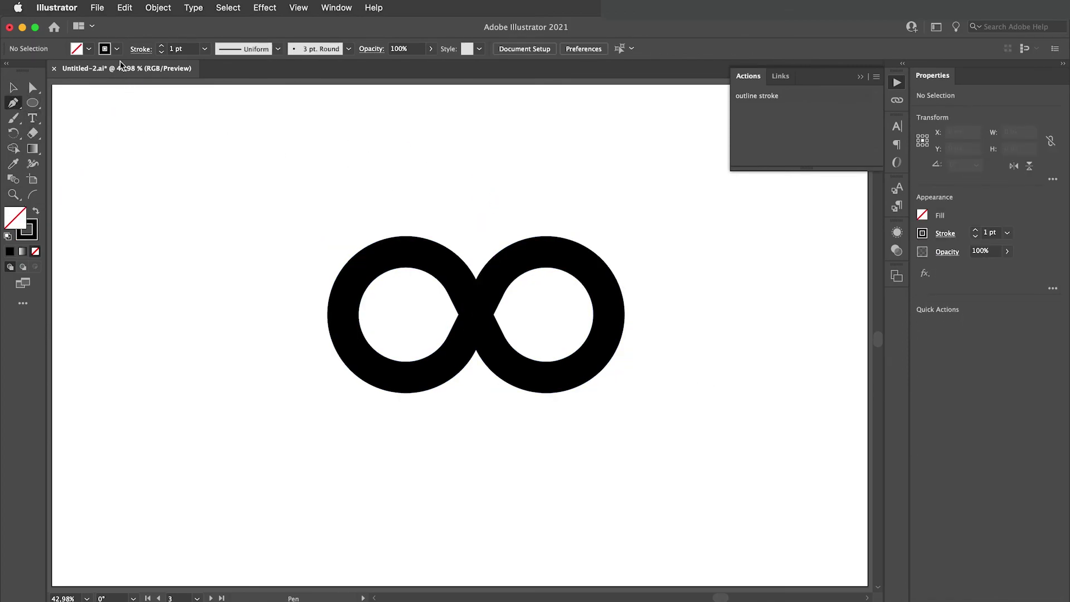
click(77, 48)
click(72, 75)
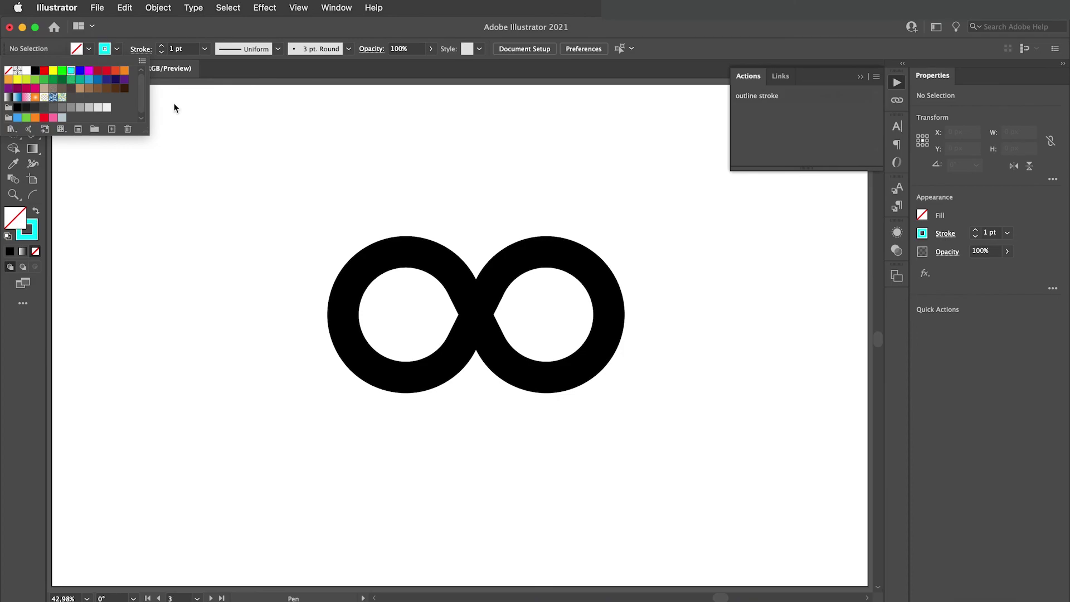
click(469, 267)
click(480, 324)
mouse_move(480, 324)
mouse_down()
mouse_move(503, 332)
mouse_move(509, 321)
mouse_up()
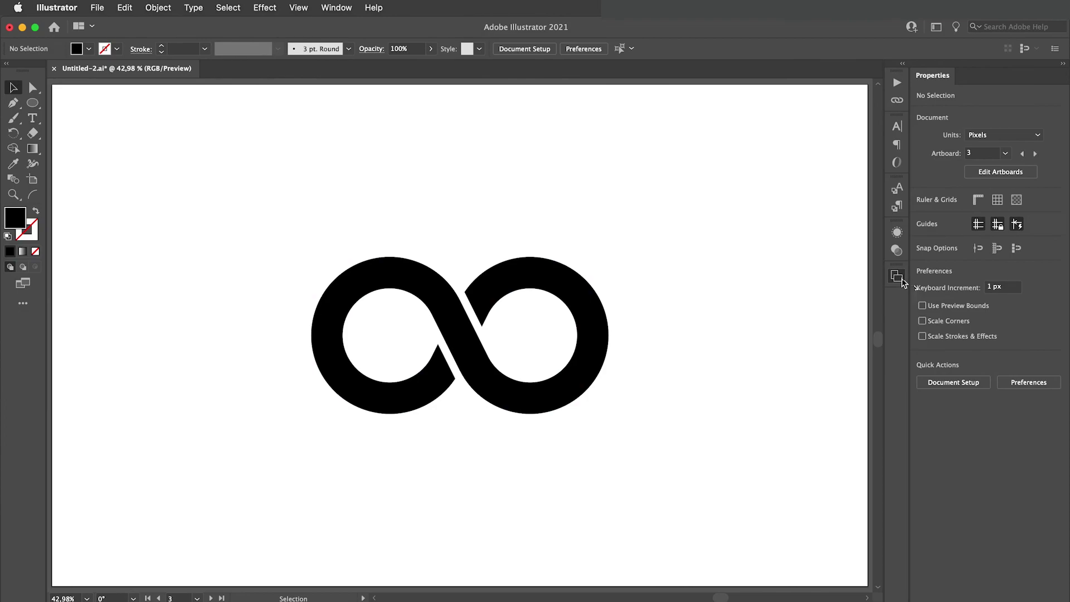
Jump to Artboard 4 from the Artboards panel, then close the panel
click(896, 276)
double_click(826, 323)
click(839, 308)
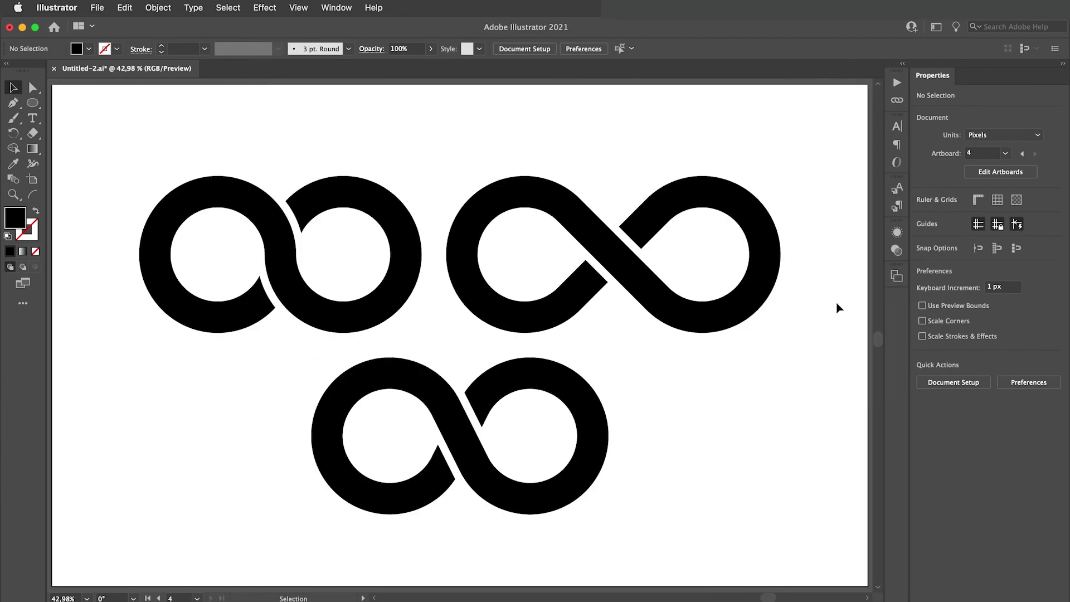